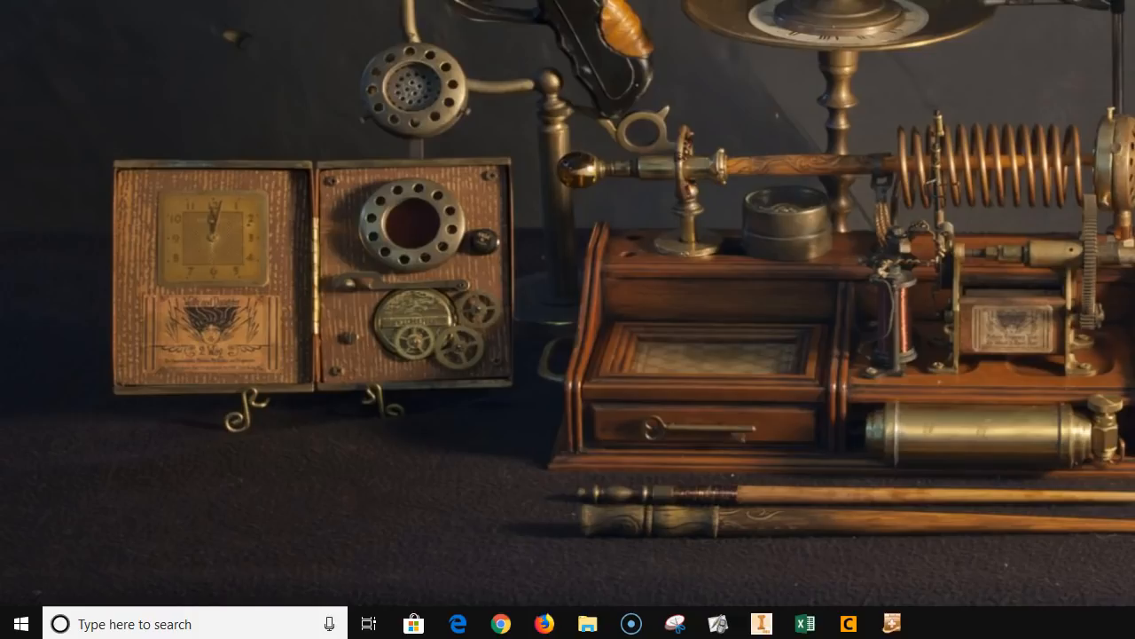
- Search Windows for "display", open the display settings and move the Settings window fully into view
left_click(149, 625)
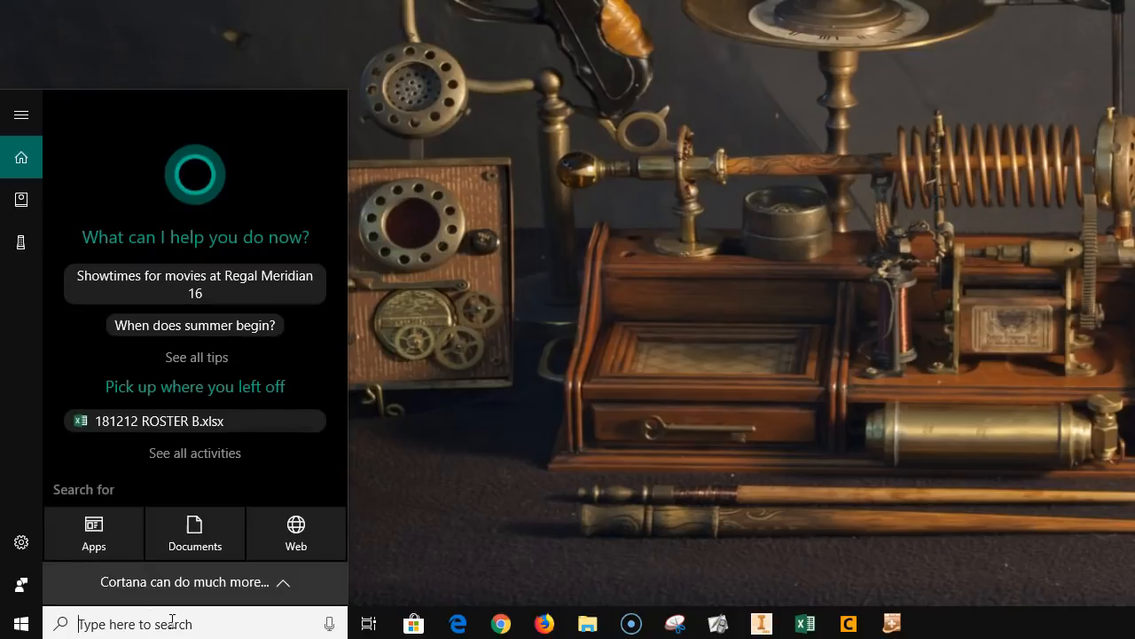
type("dis")
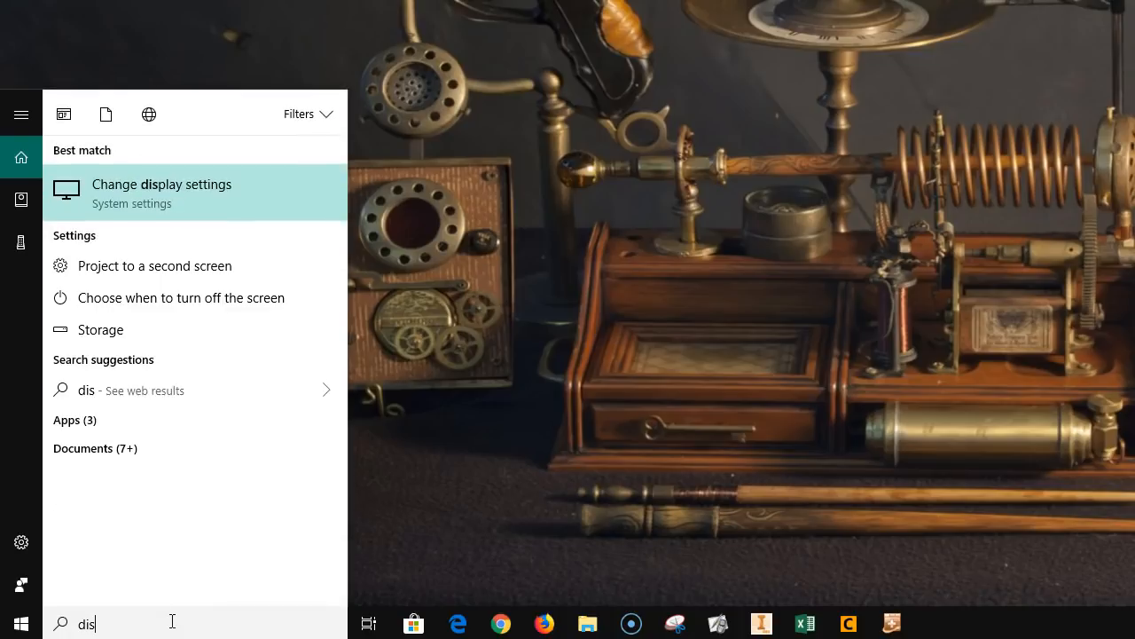
type("play")
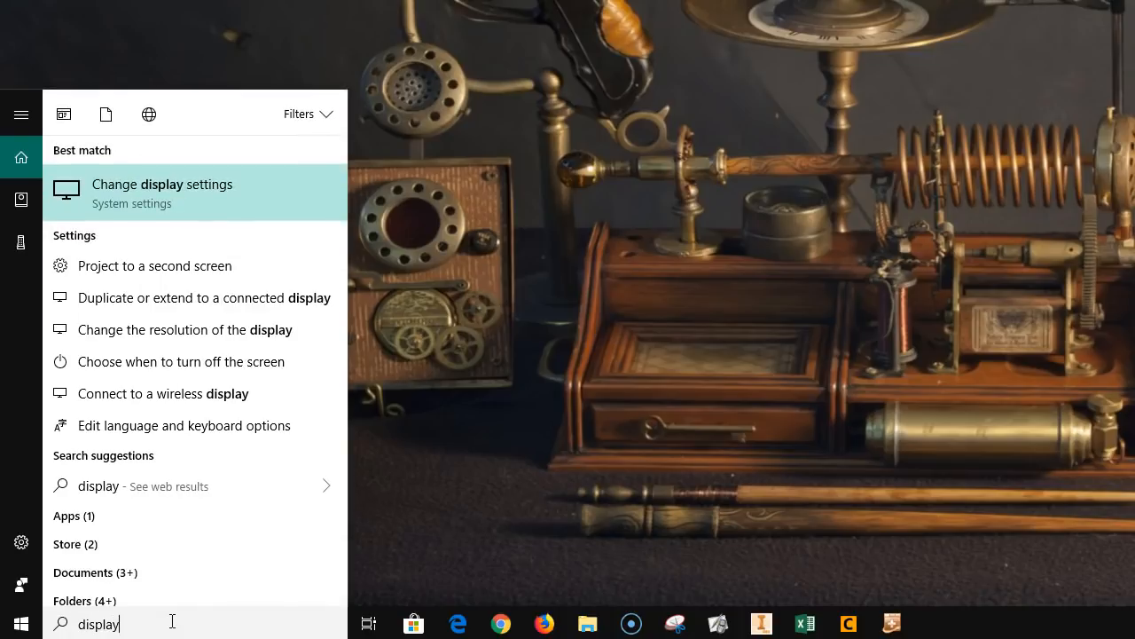
left_click(235, 184)
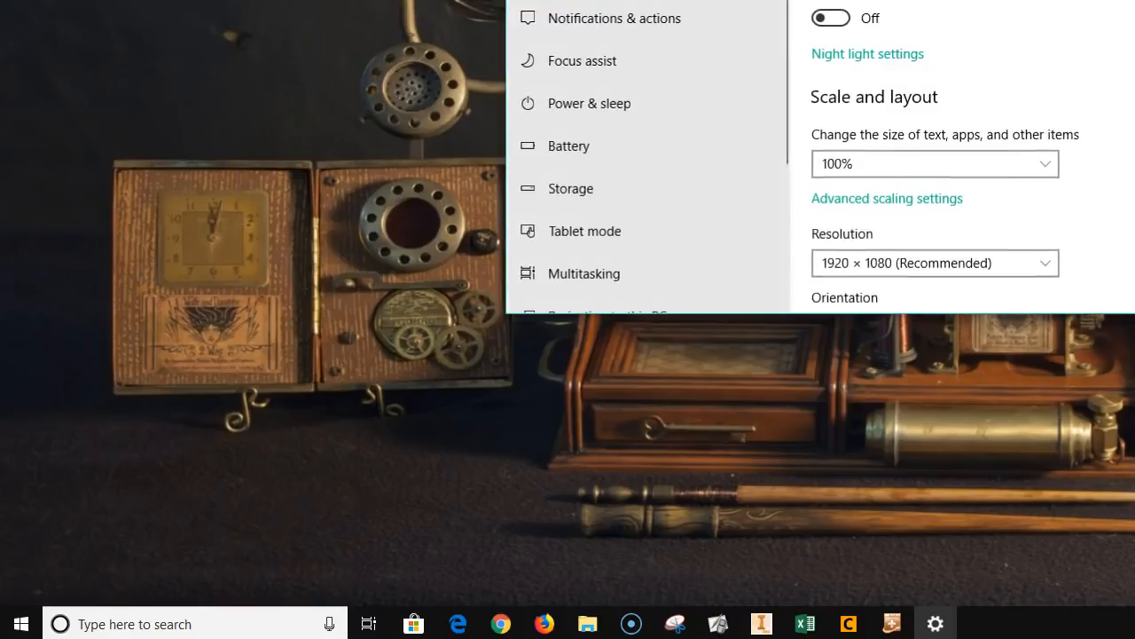
left_click_drag(955, 0, 548, 30)
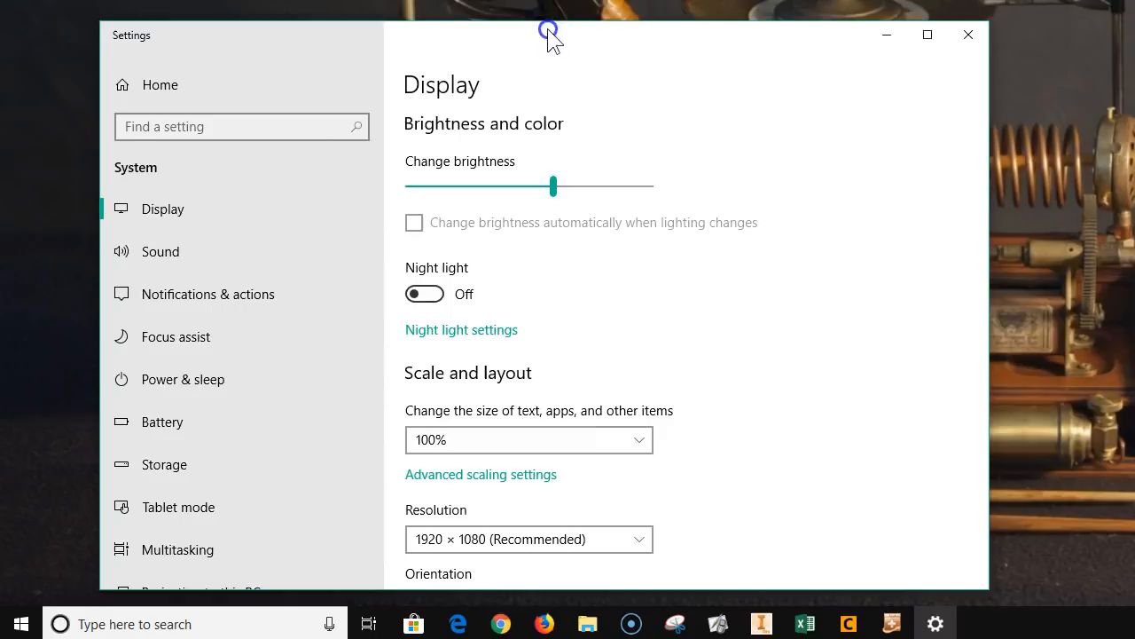
- Set the size of text, apps and other items to 100% and close the display settings
left_click(643, 444)
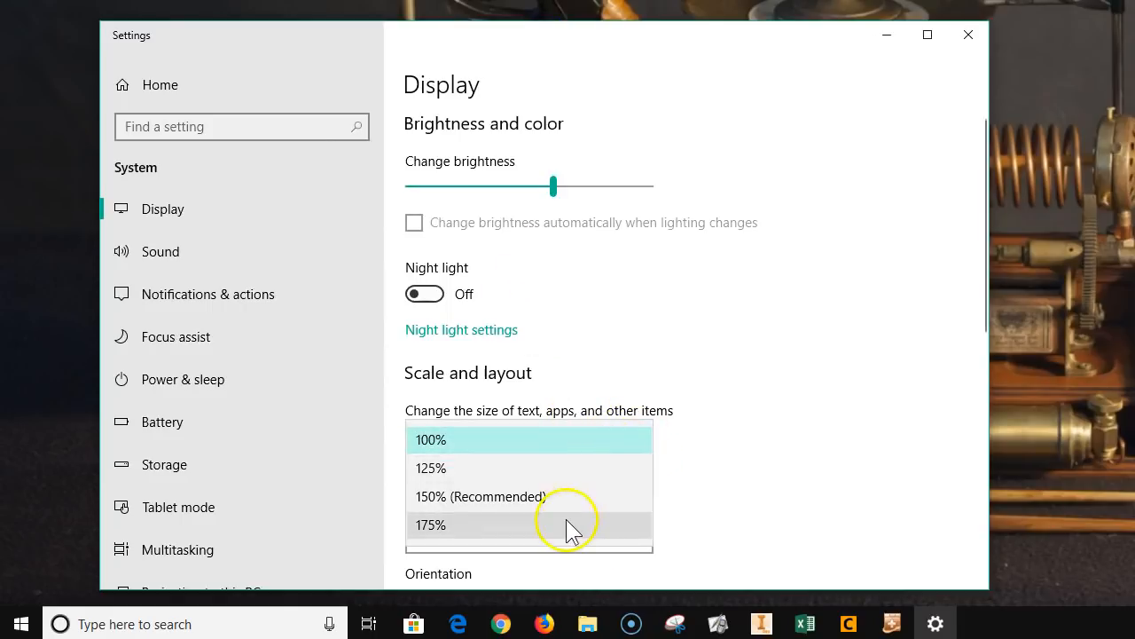
left_click(564, 445)
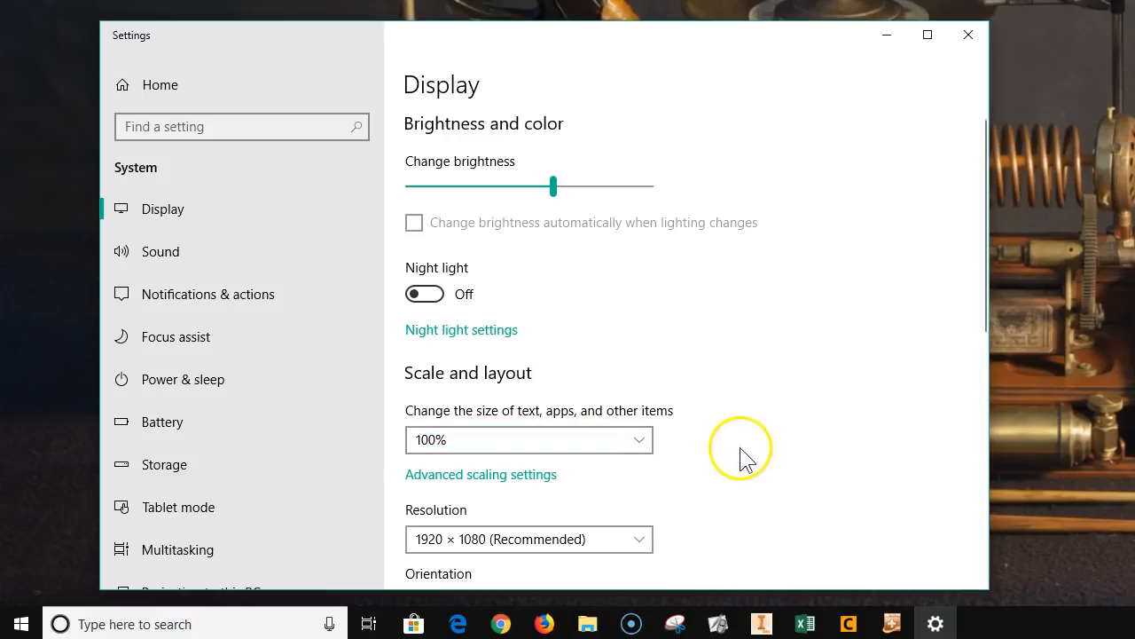
scroll(843, 328, "down", 8)
scroll(856, 355, "down", 1)
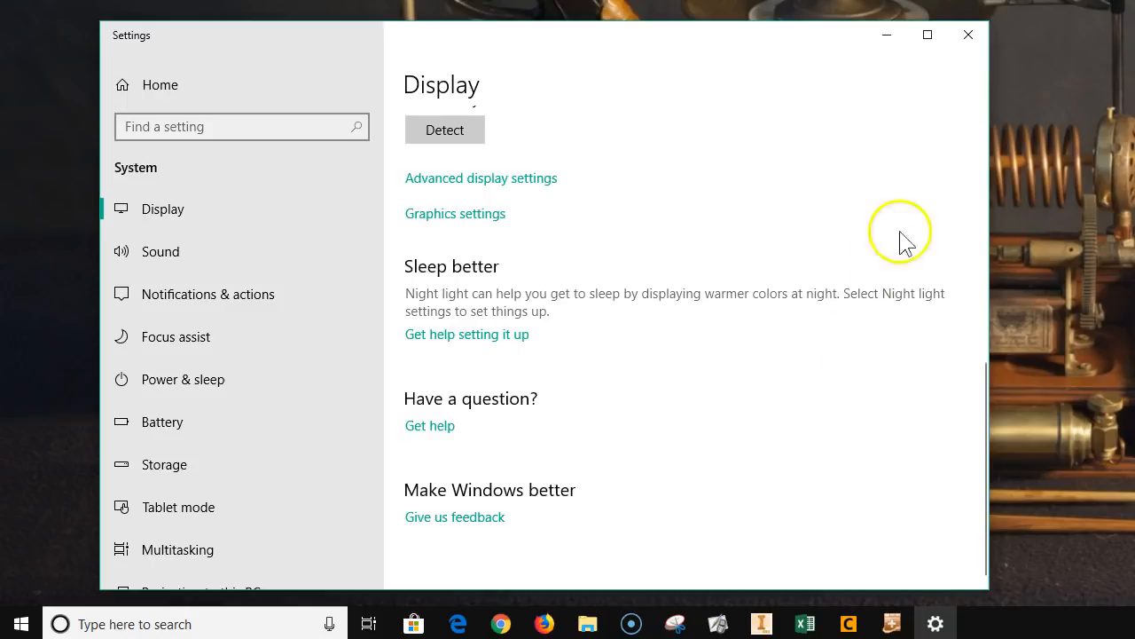
left_click(969, 42)
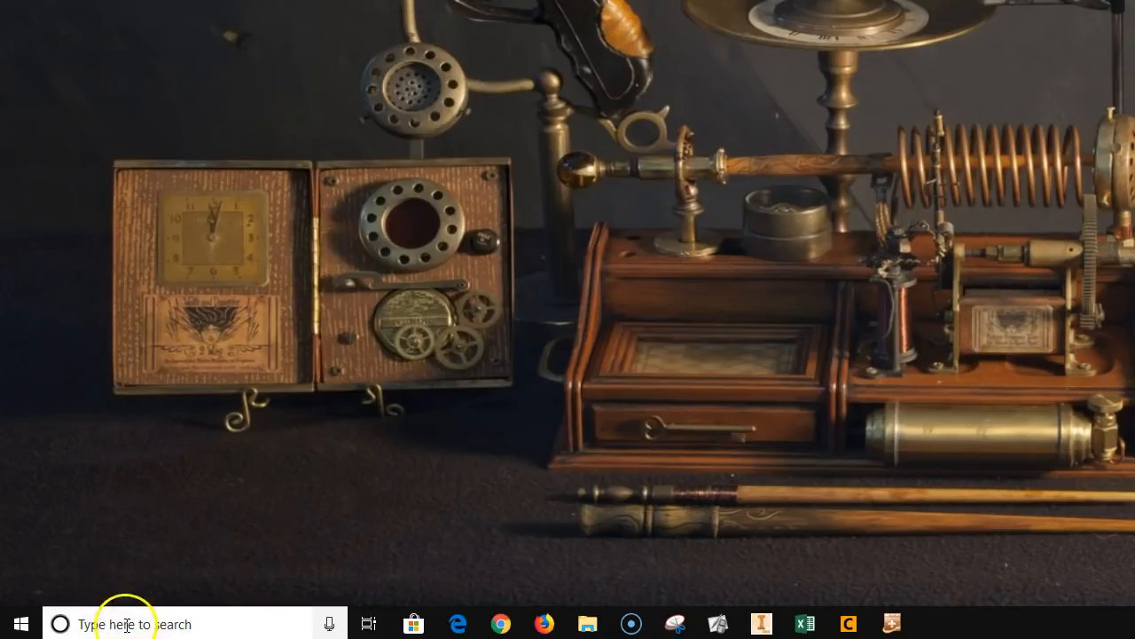
- Show the computer's sleep, hibernate, shut down and restart options, and dismiss them without choosing one
left_click(21, 623)
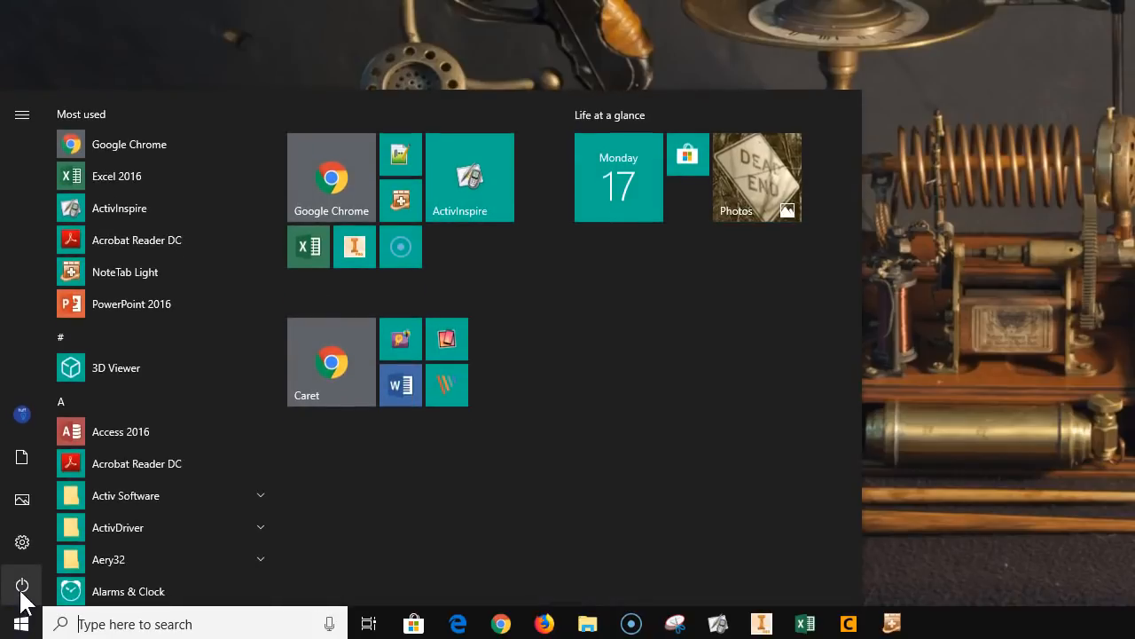
left_click(21, 589)
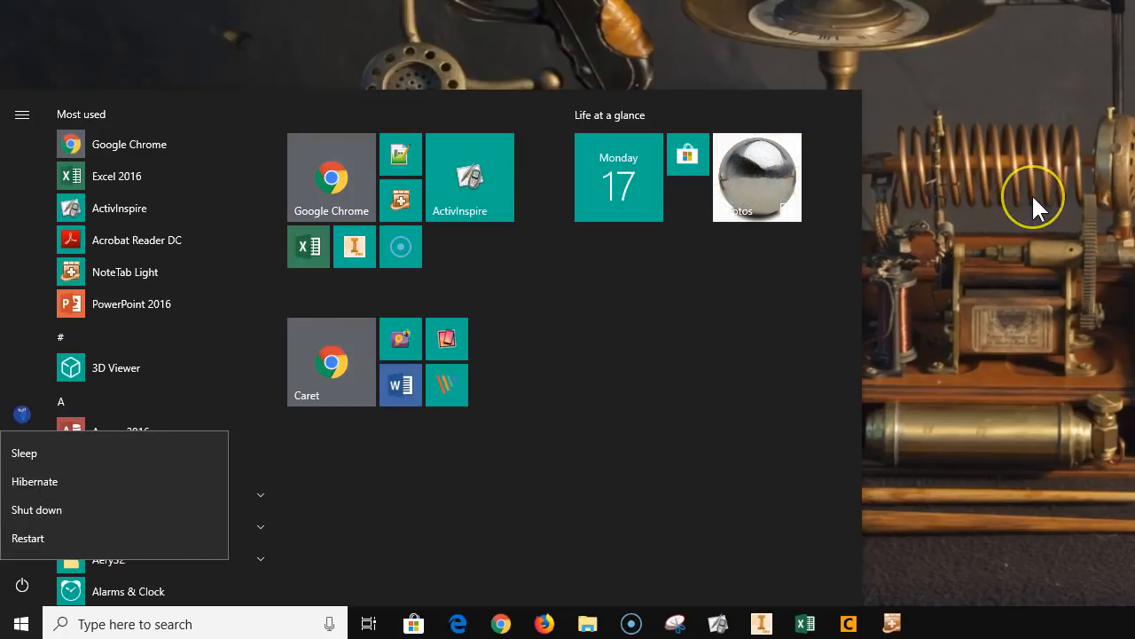
key("Escape")
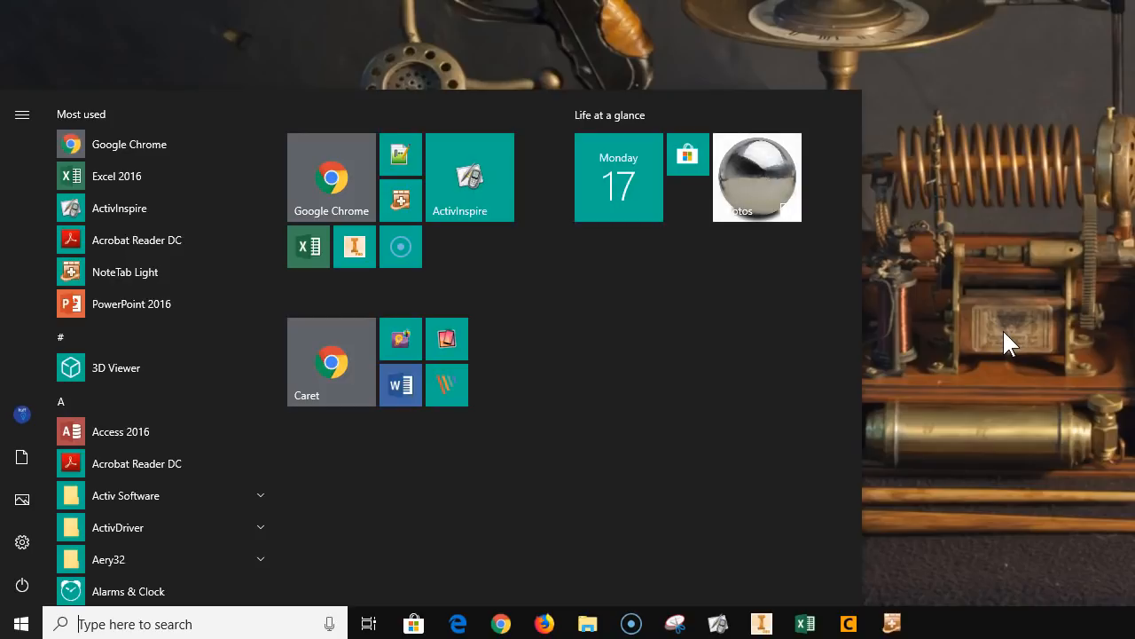
- Launch Bridge Designer 2016 (2nd Edition) and dismiss the design tip of the day
type("b")
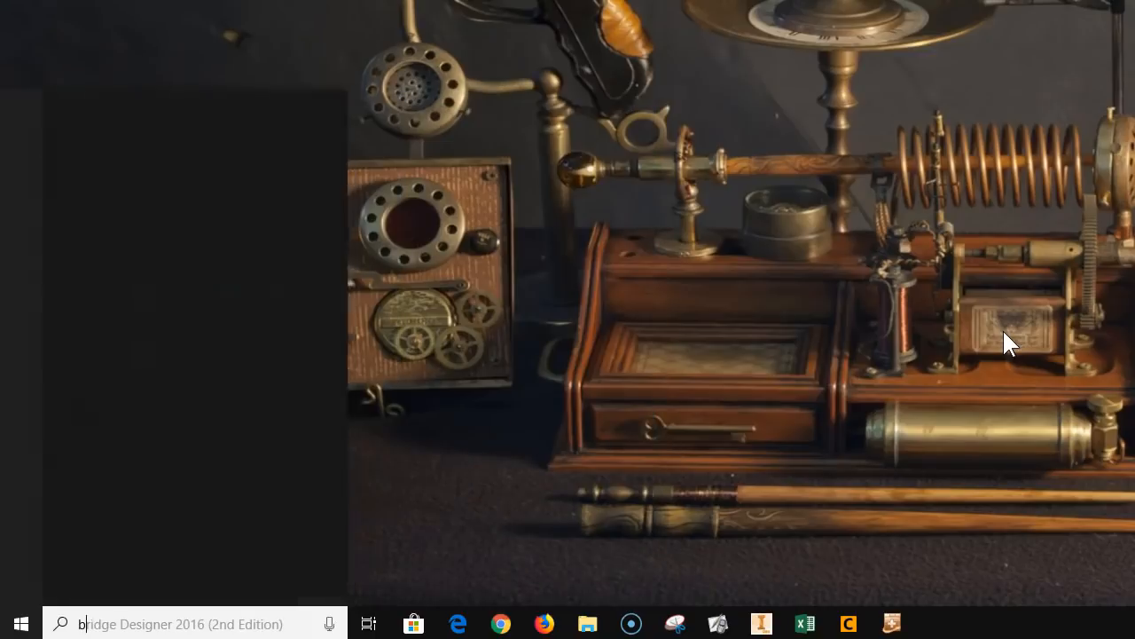
type("rid")
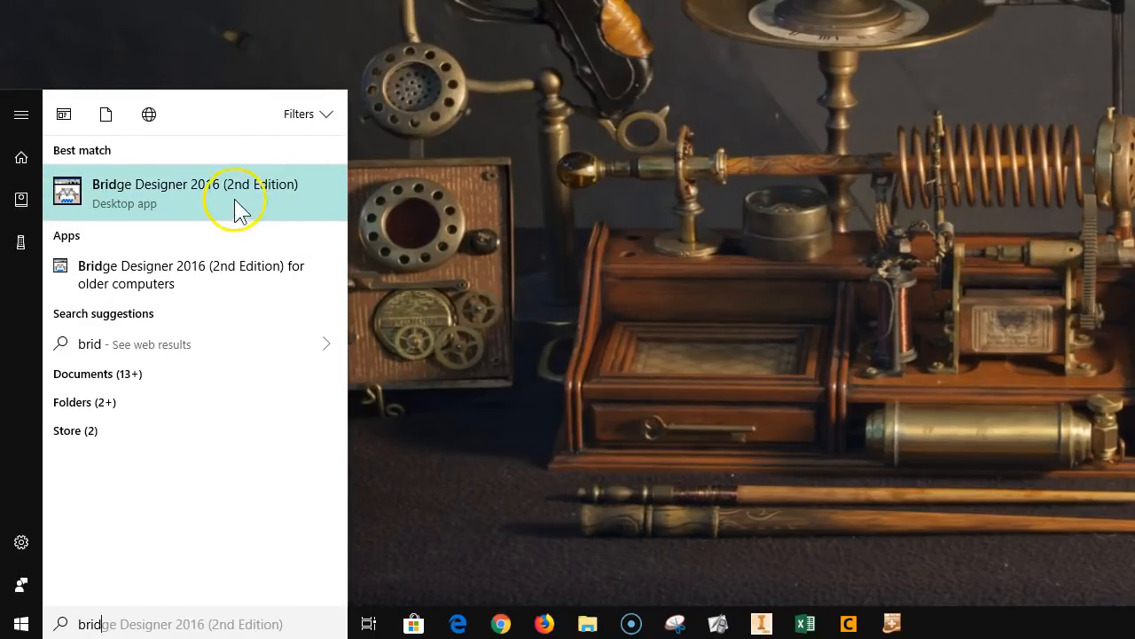
left_click(222, 189)
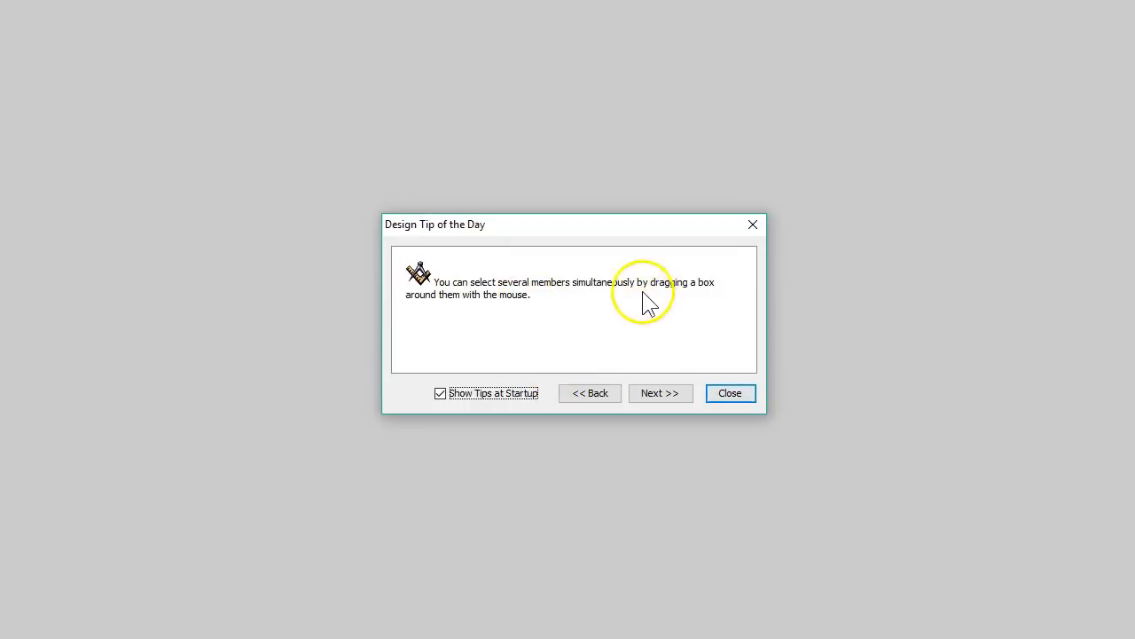
left_click(729, 394)
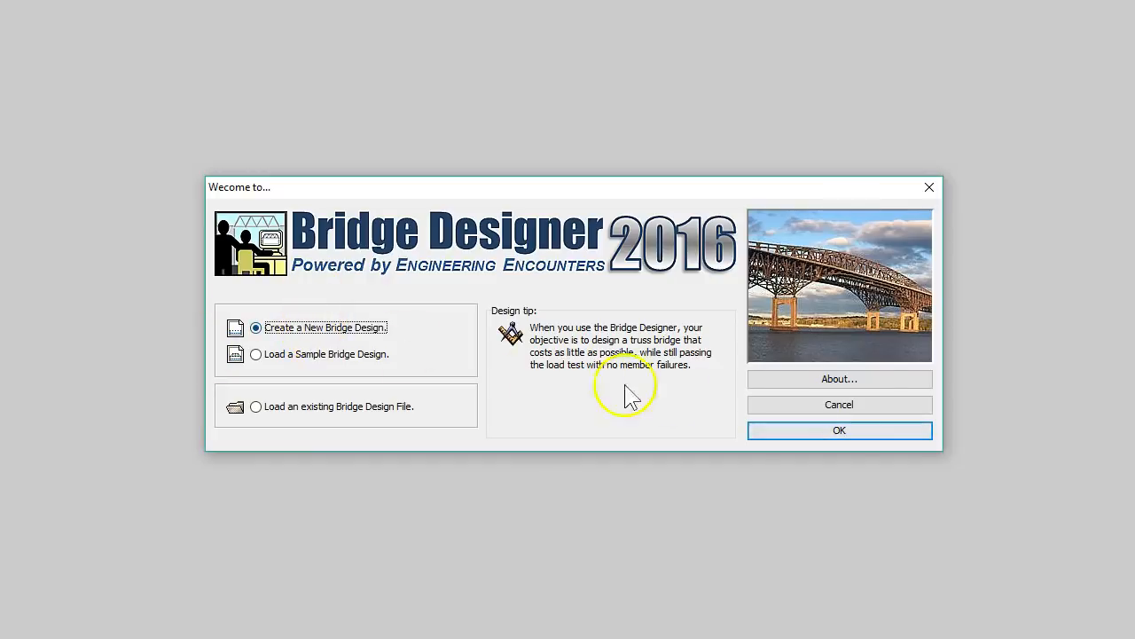
- Create a new bridge design with no local contest, 24-meter deck elevation, standard abutments, no pier or cable anchorages, medium-strength concrete and standard 225 kN trucks
left_click(851, 430)
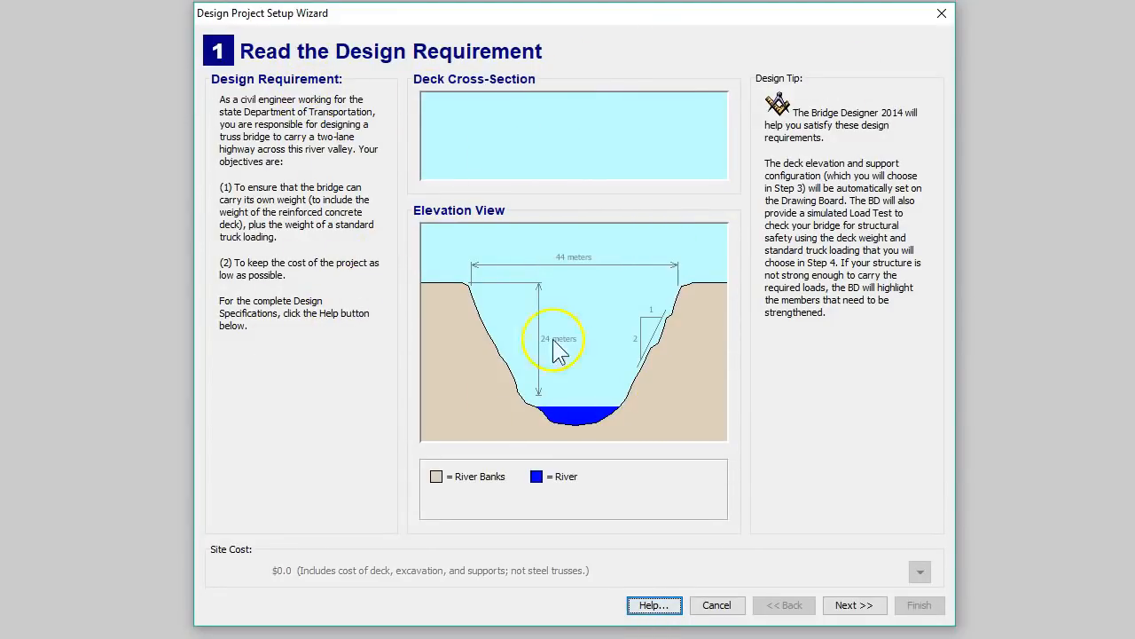
left_click(848, 609)
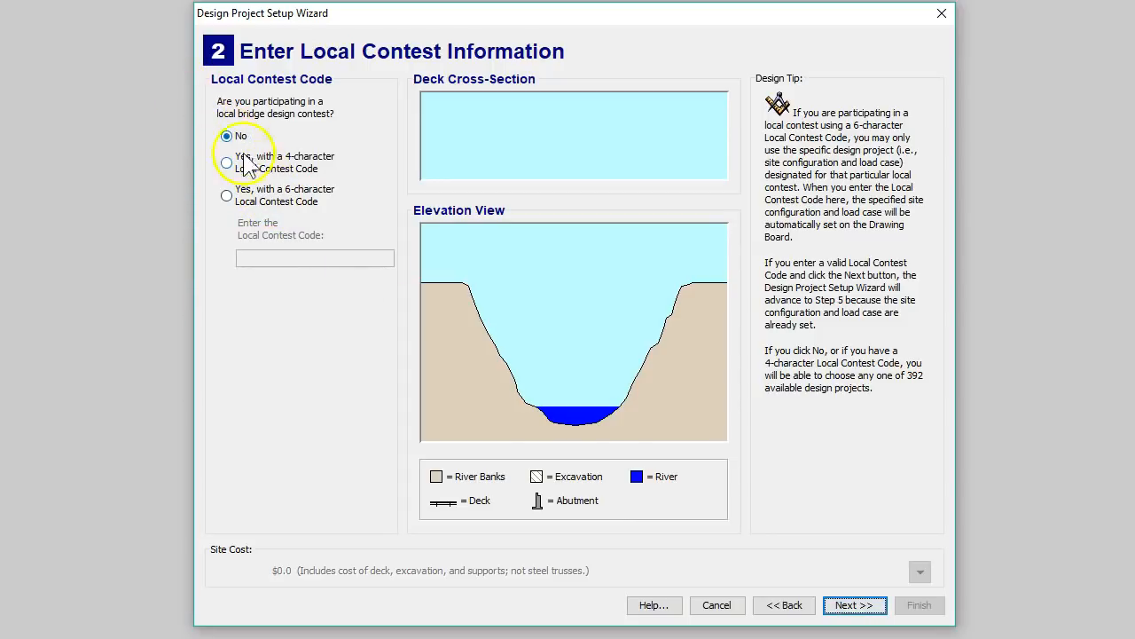
left_click(853, 607)
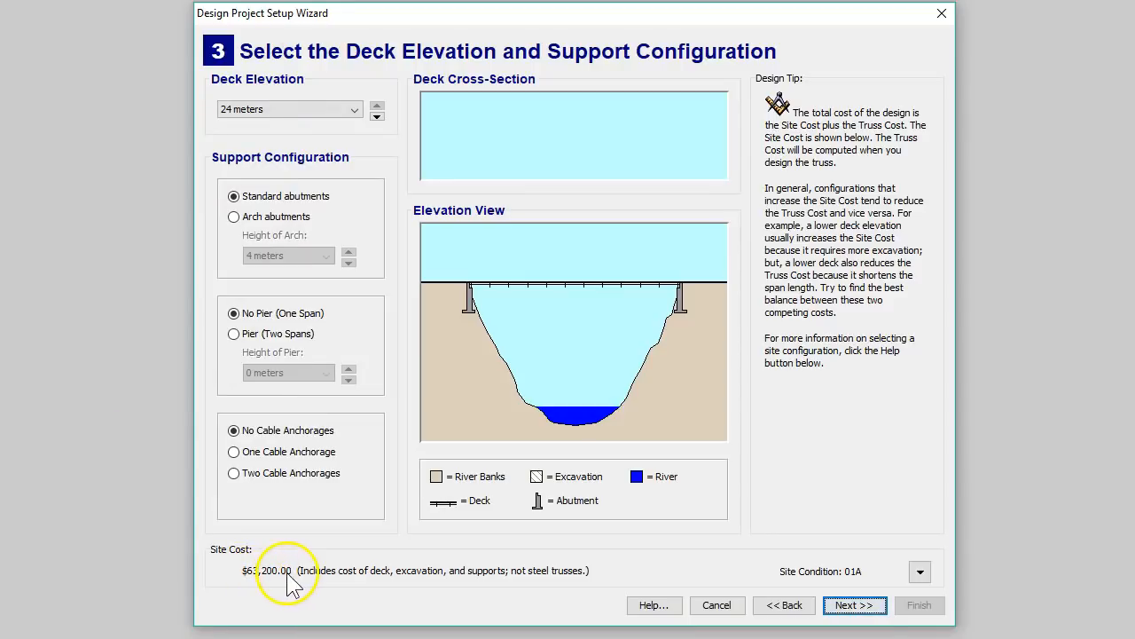
left_click(855, 605)
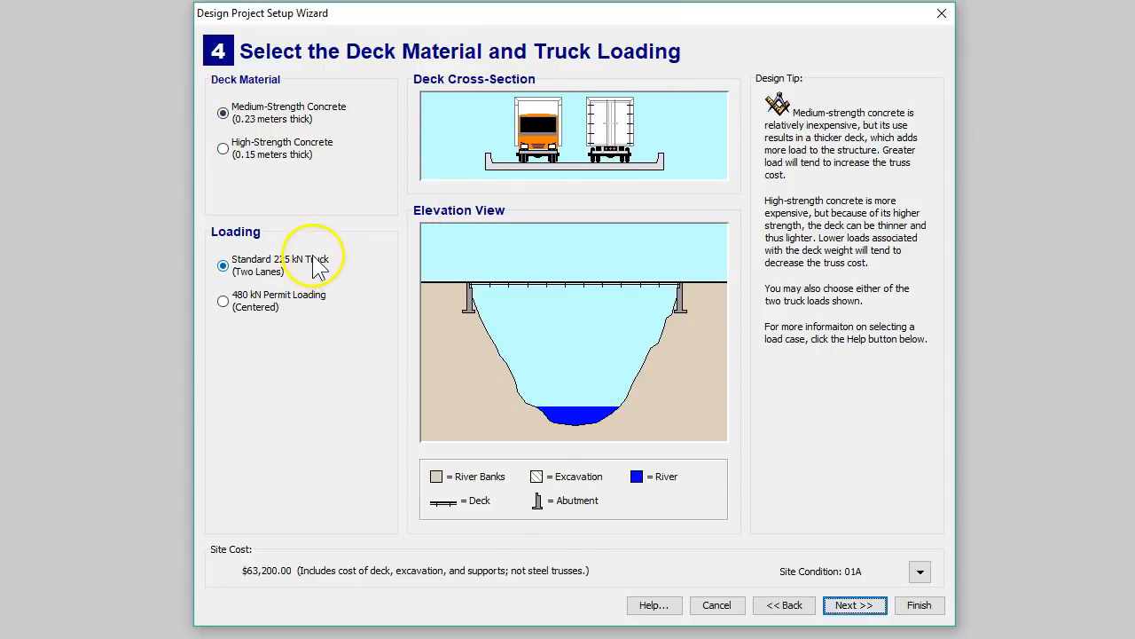
left_click(854, 606)
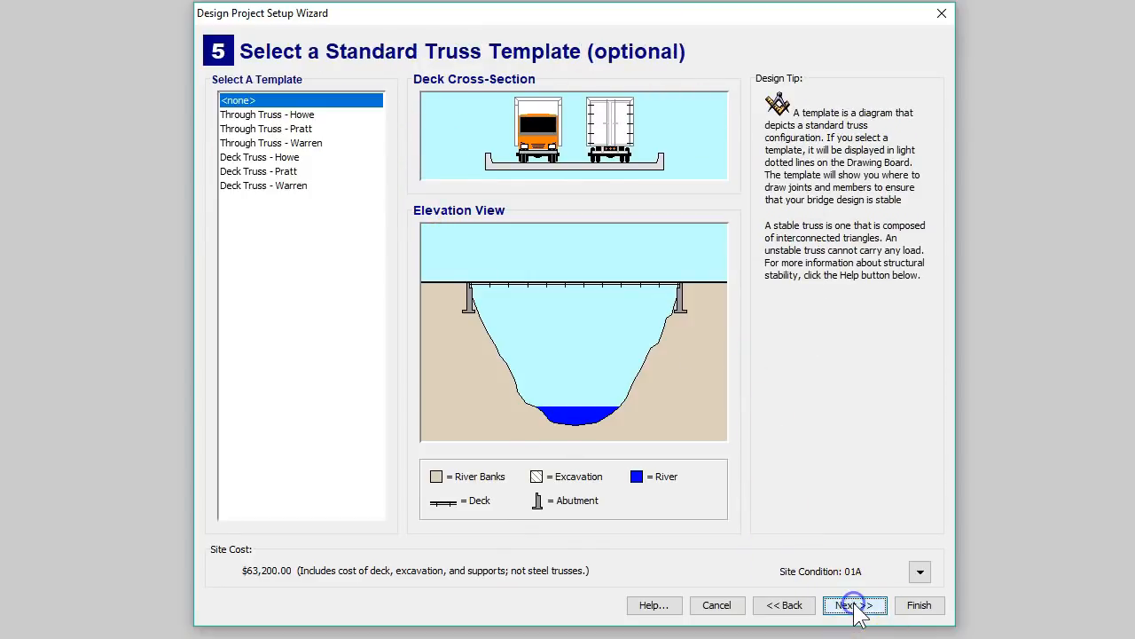
- Preview the standard deck and through truss templates and choose Through Truss - Howe for the bridge
left_click(312, 114)
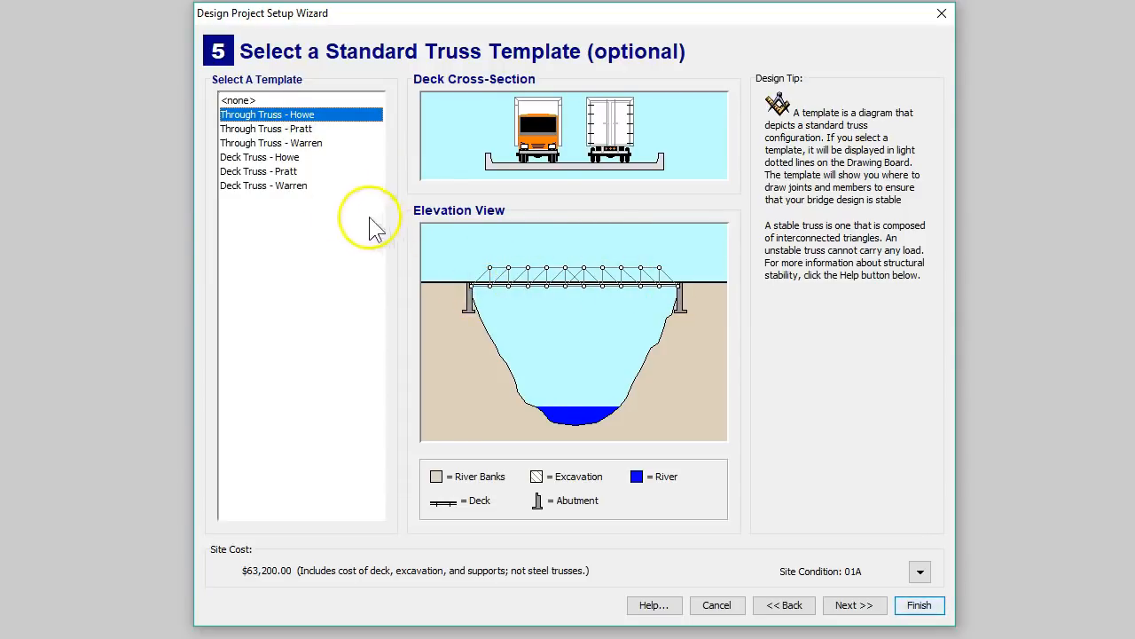
left_click(302, 186)
left_click(285, 172)
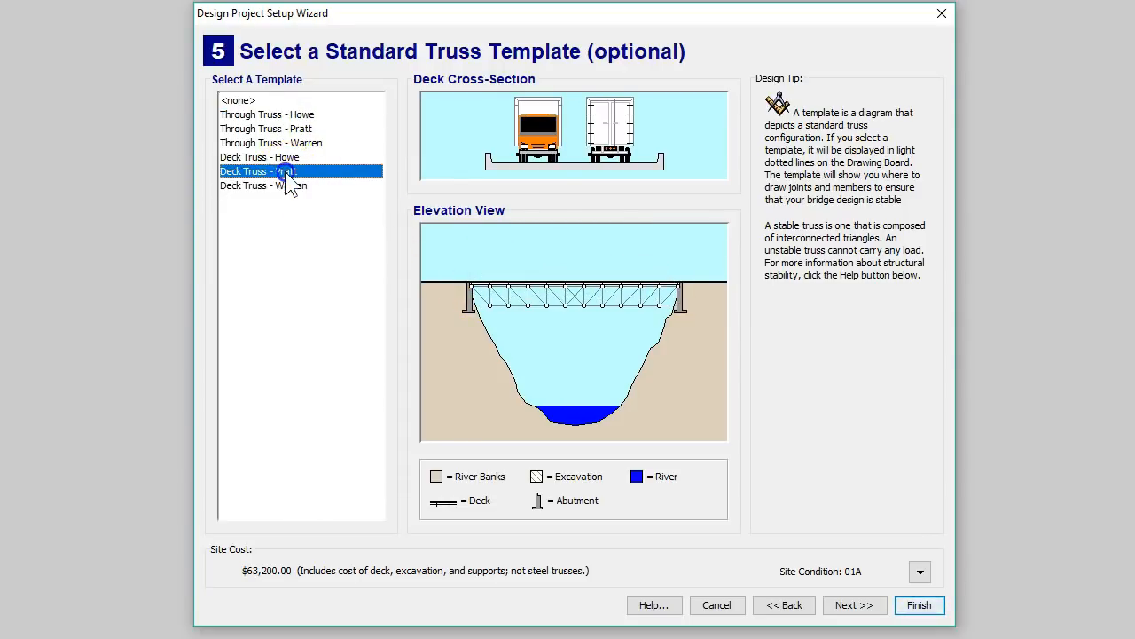
left_click(286, 158)
left_click(284, 145)
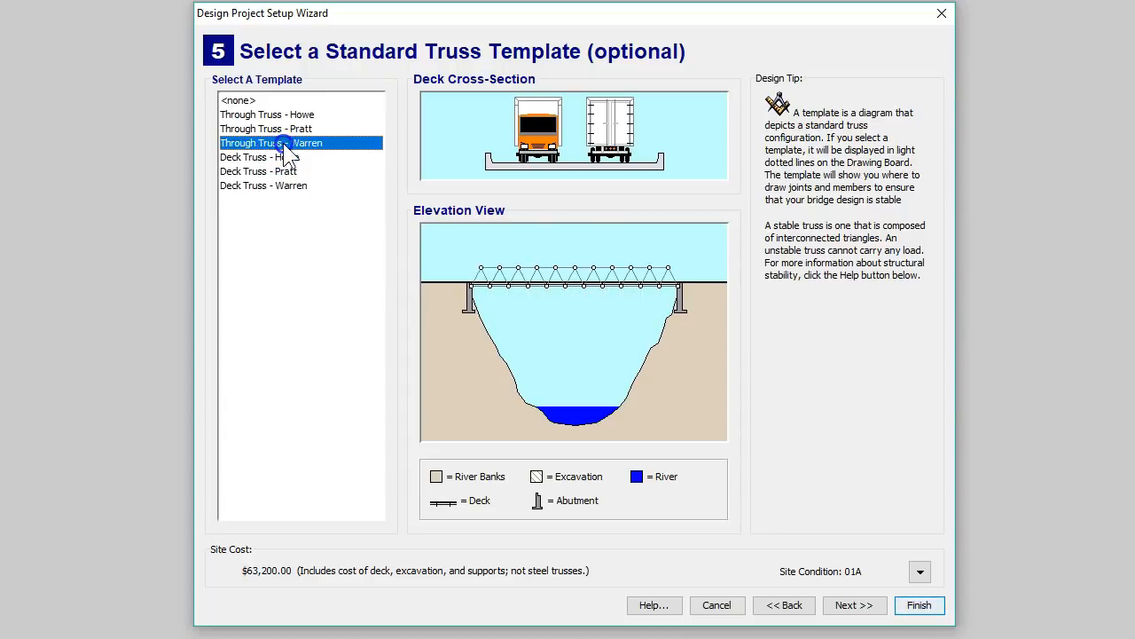
left_click(286, 130)
left_click(287, 114)
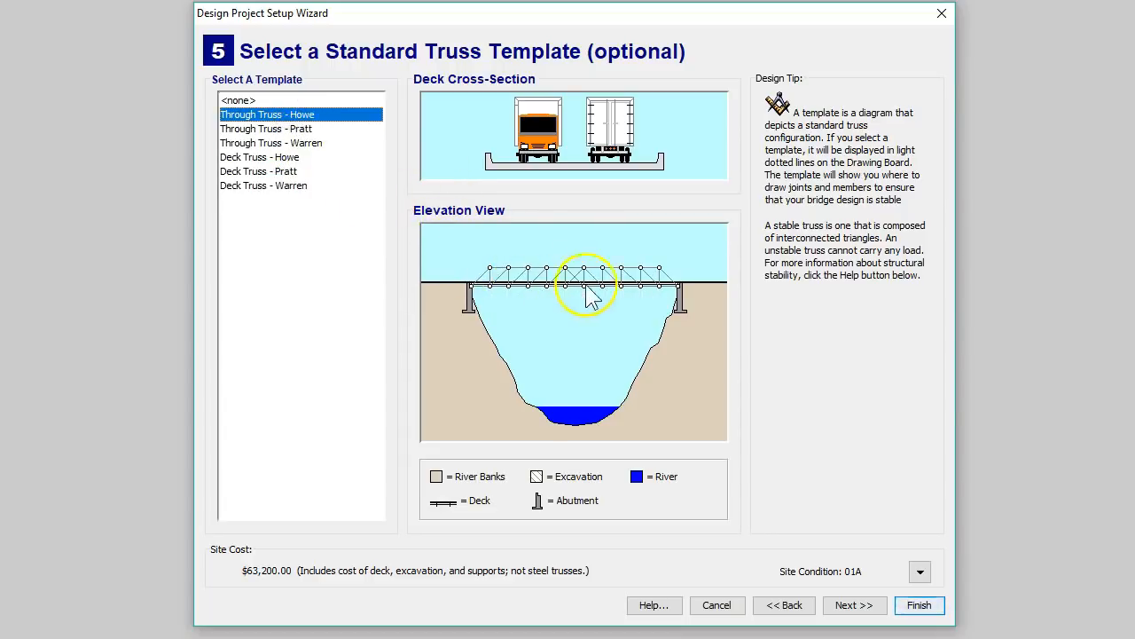
left_click(853, 605)
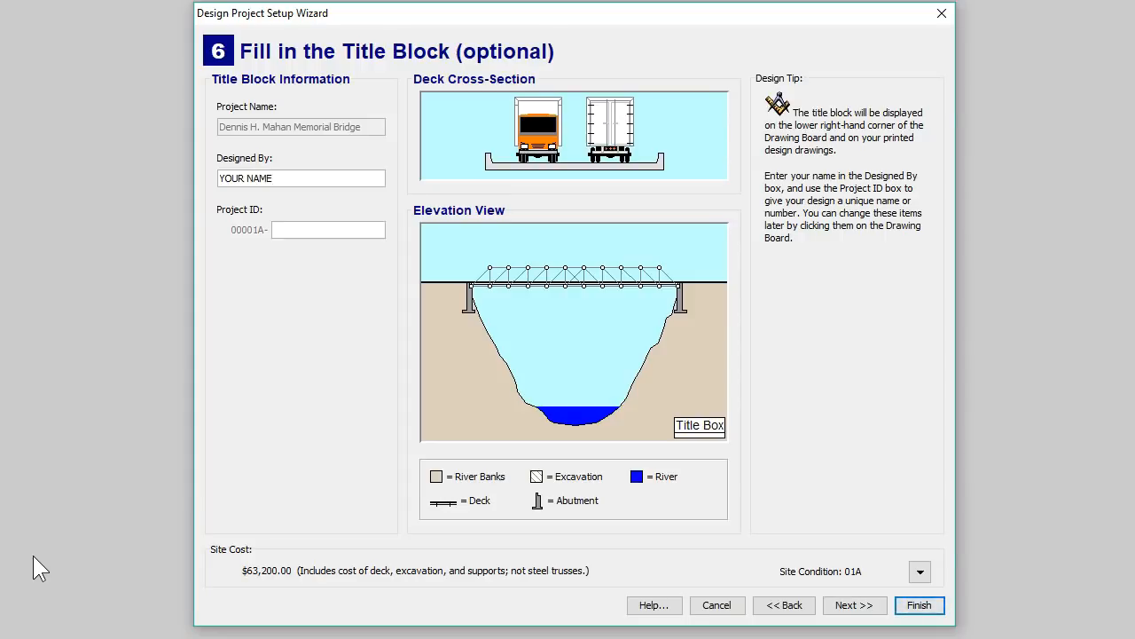
- Leave the title block information unedited and finish the project setup to reach the drawing board
left_click(314, 230)
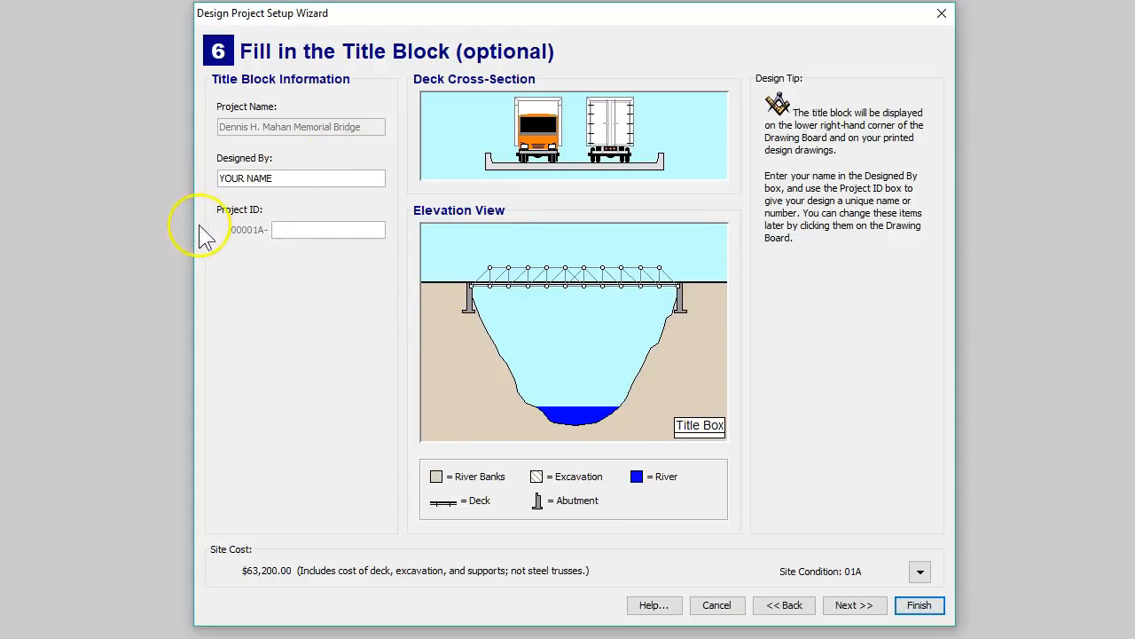
left_click(854, 607)
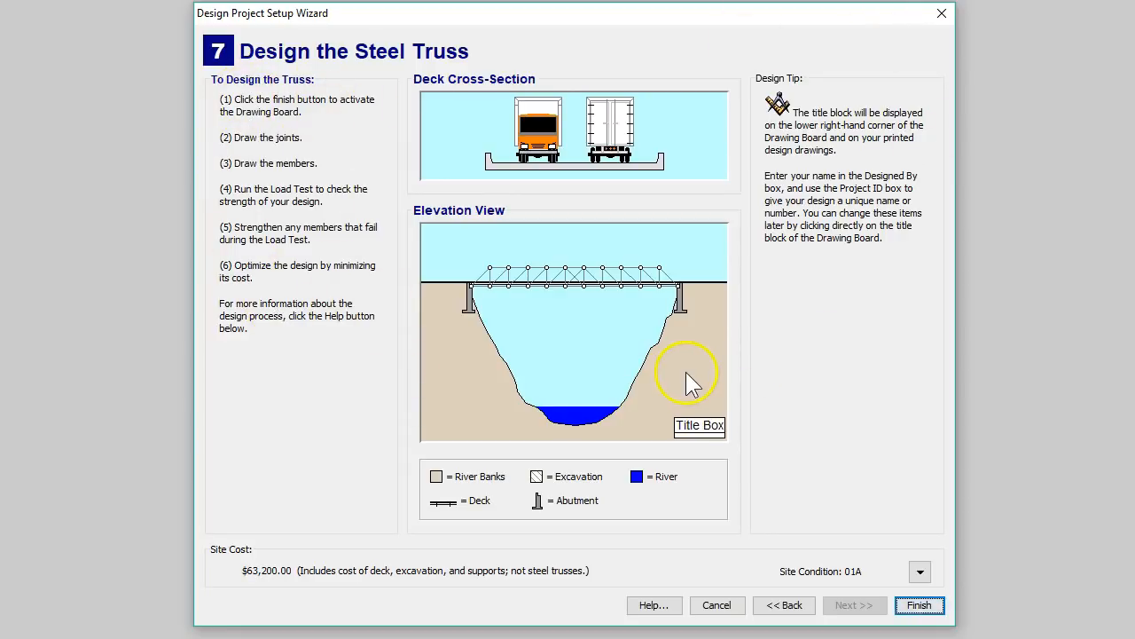
left_click(920, 605)
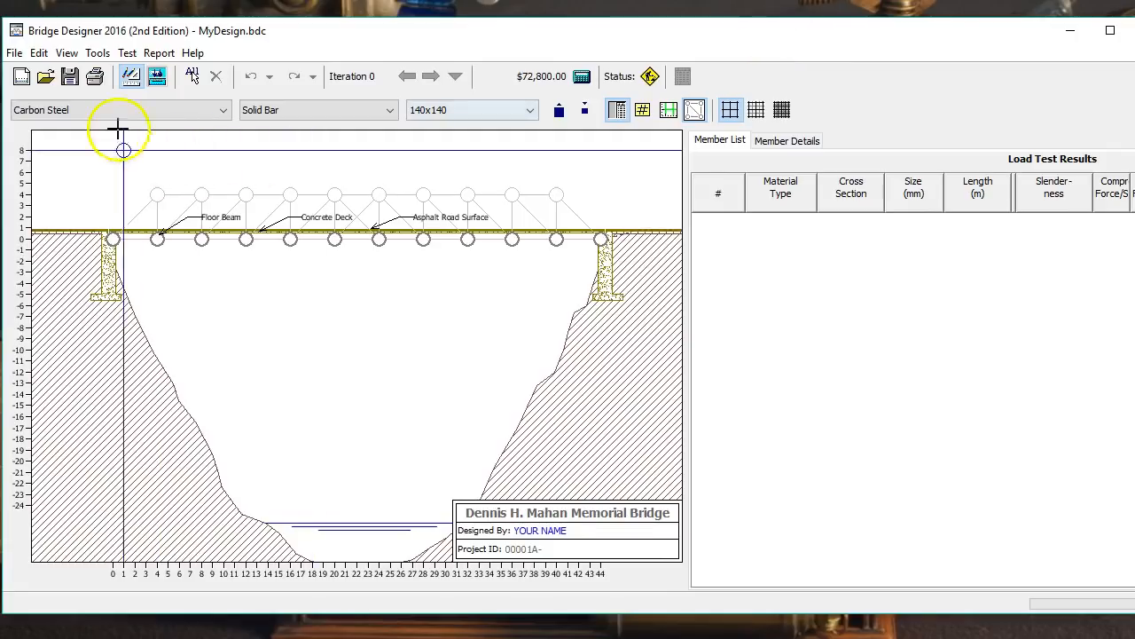
- Run the load test on the Howe template bridge and close the analysis report
left_click(133, 80)
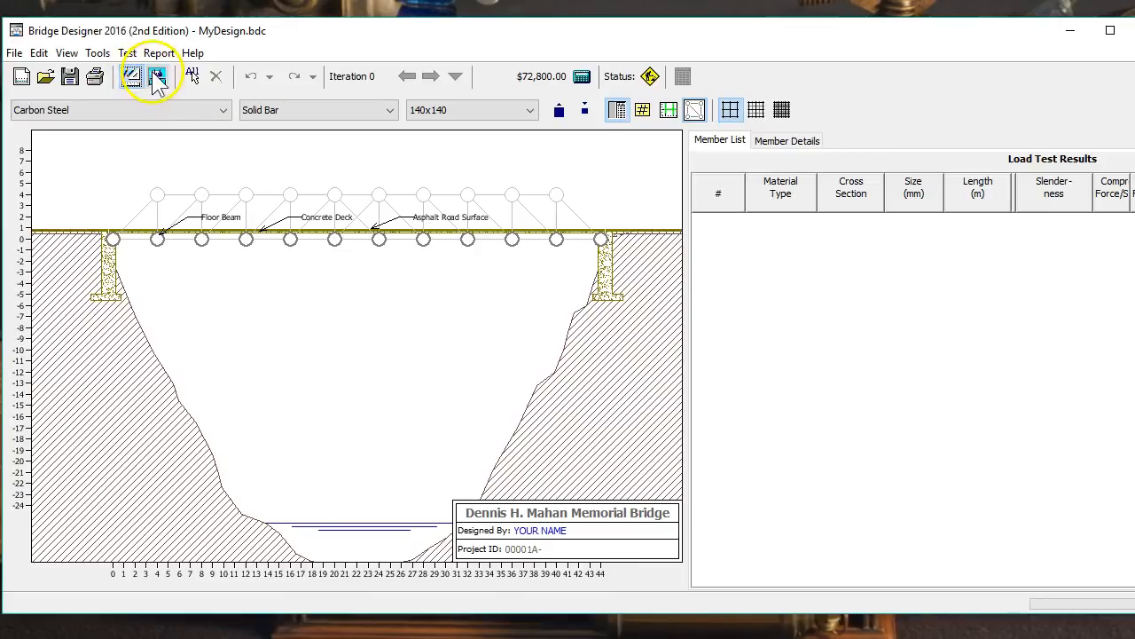
left_click(157, 78)
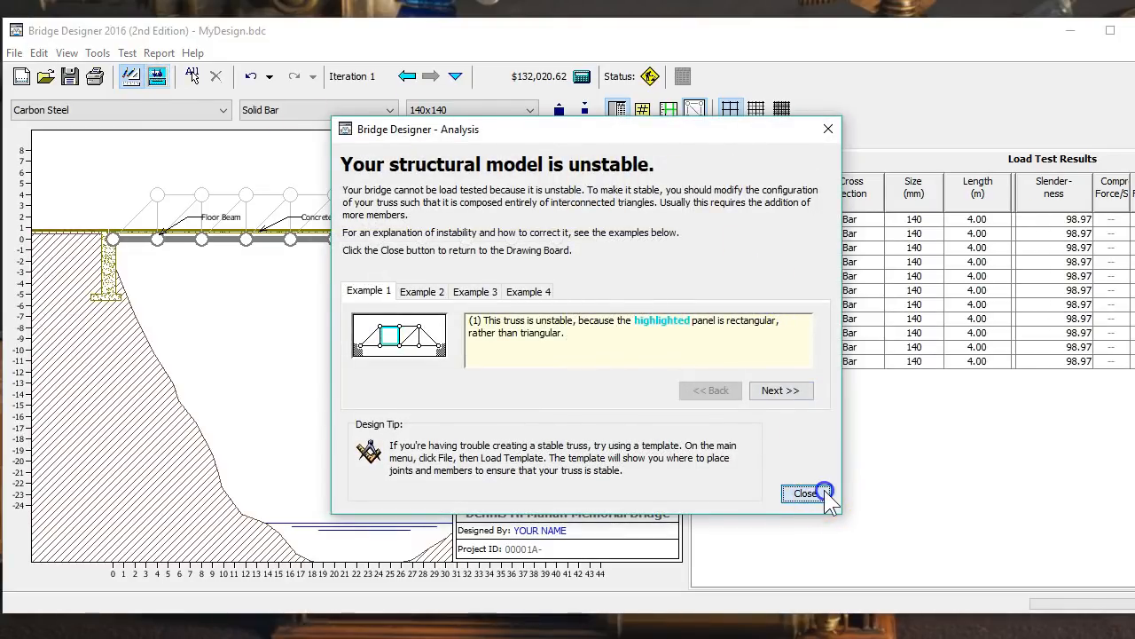
left_click(823, 497)
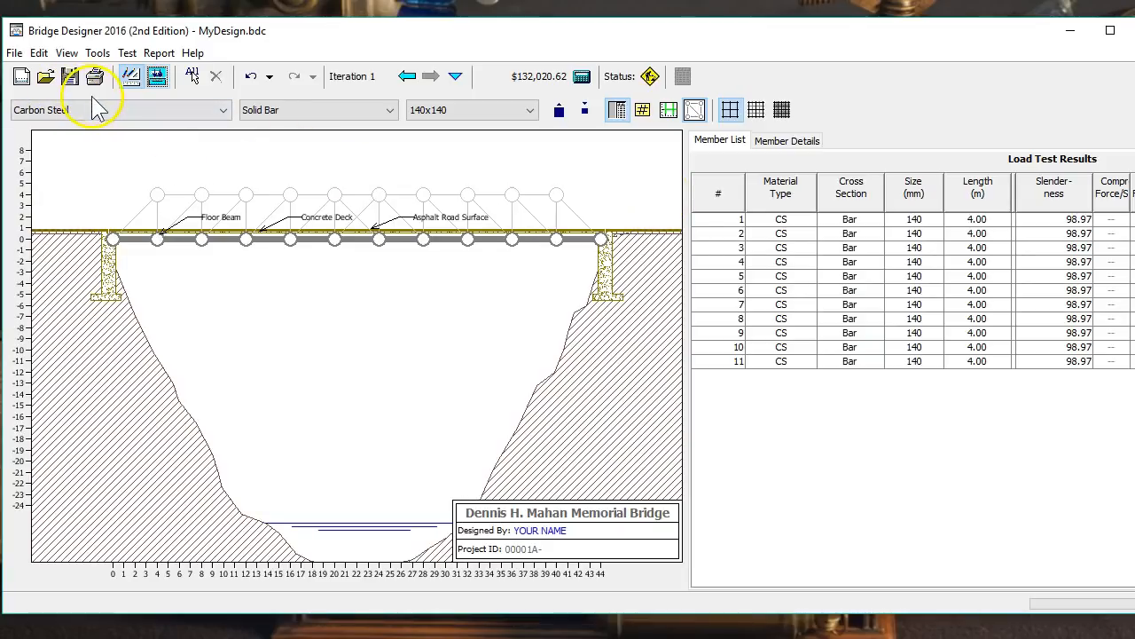
- Examine the available member materials, cross-section types and the full range of solid bar sizes
left_click(222, 110)
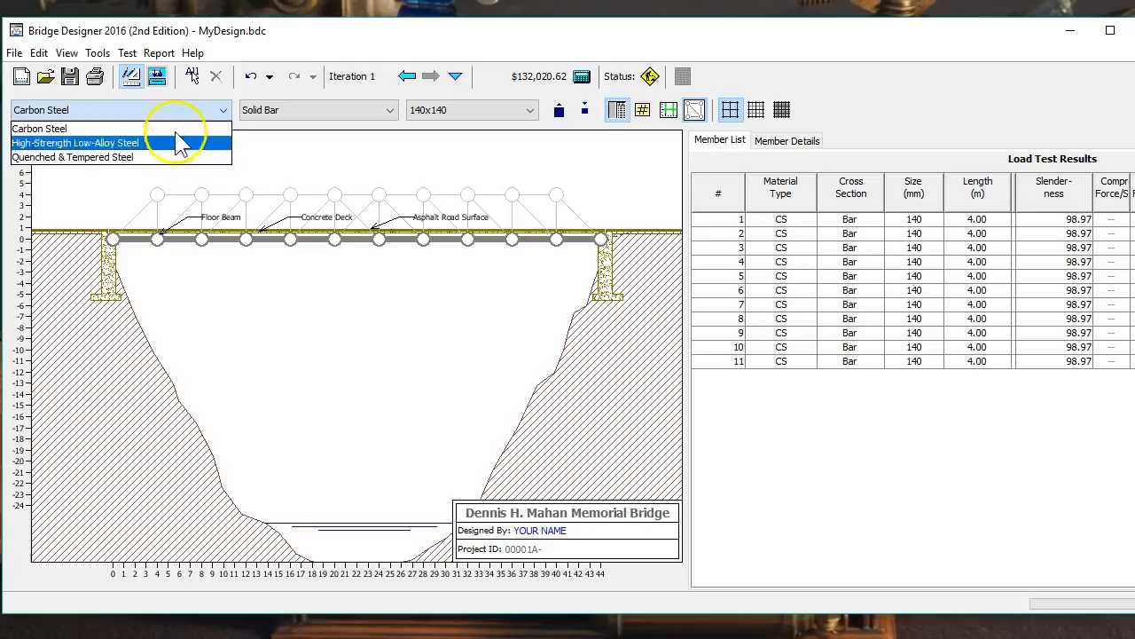
left_click(336, 112)
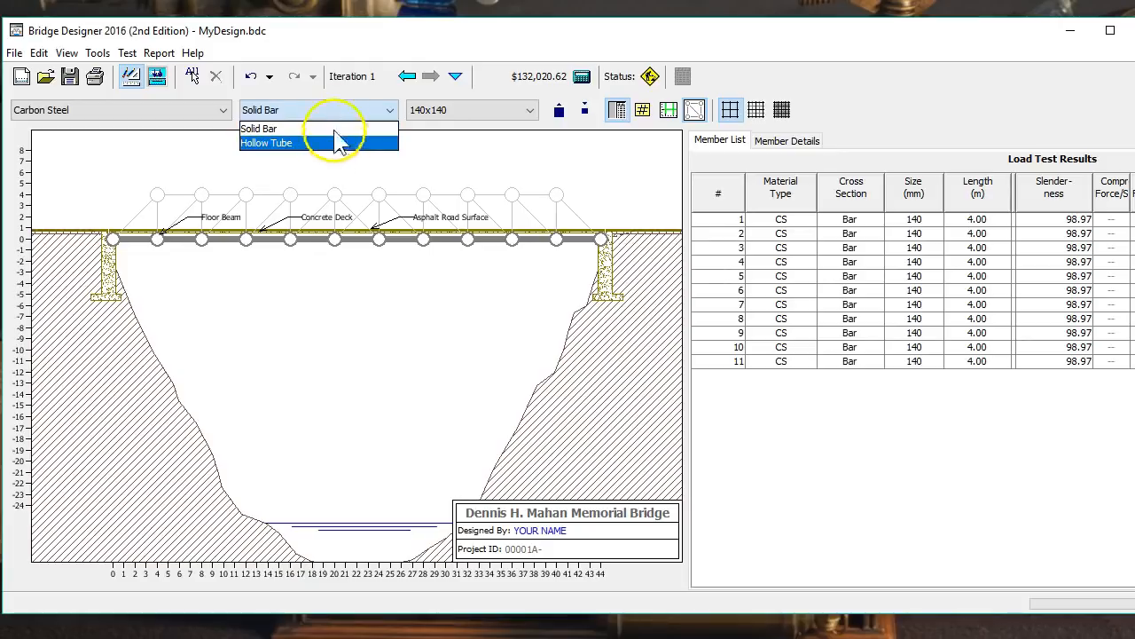
left_click(481, 107)
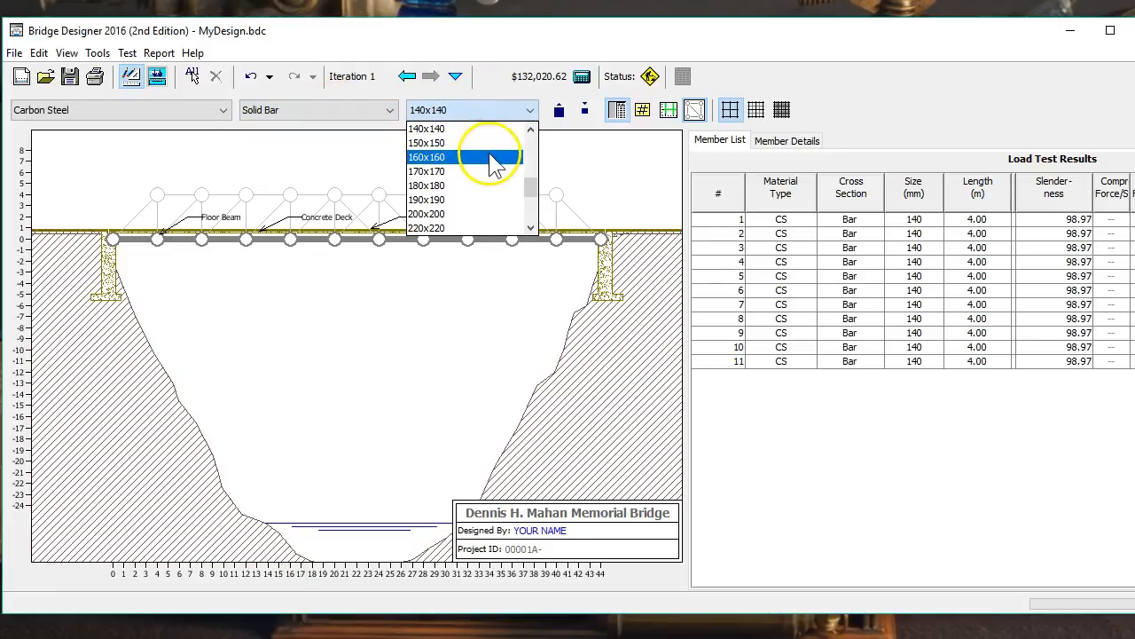
scroll(469, 152, "up", 5)
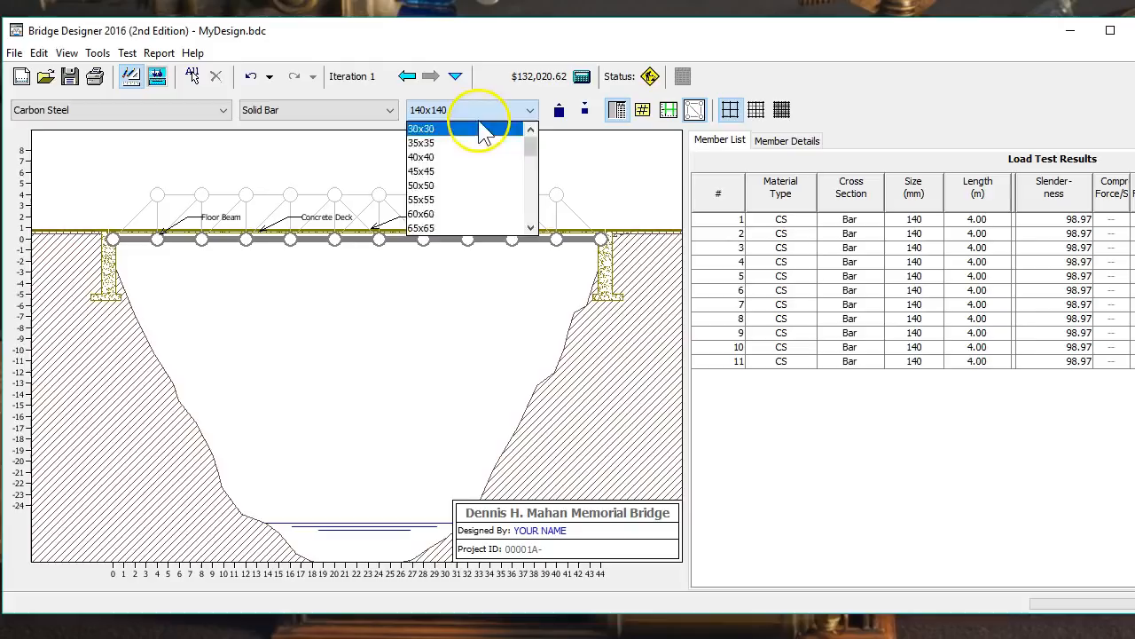
left_click(520, 139)
left_click(480, 111)
scroll(484, 133, "up", 3)
scroll(490, 140, "down", 8)
left_click(488, 232)
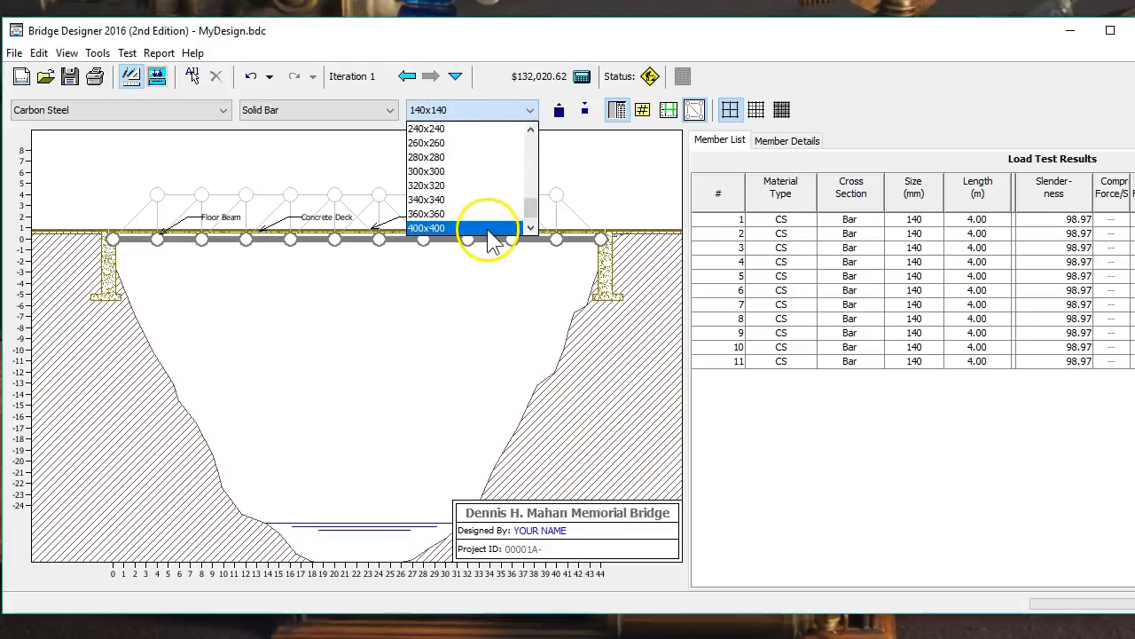
scroll(484, 103, "up", 4)
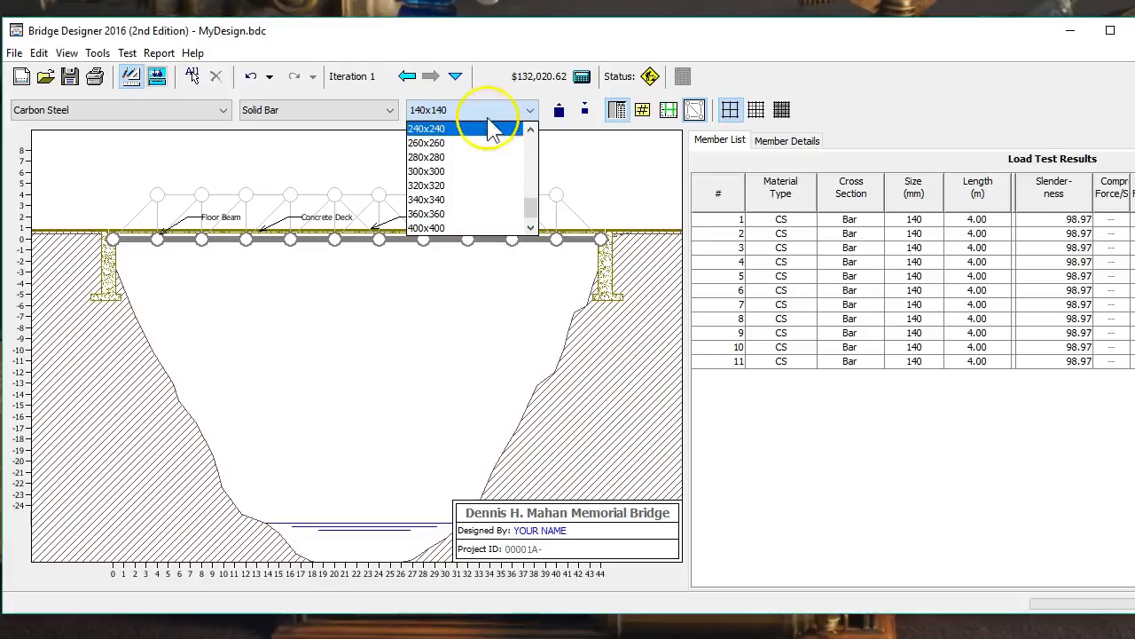
left_click(483, 112)
left_click(486, 110)
left_click(486, 111)
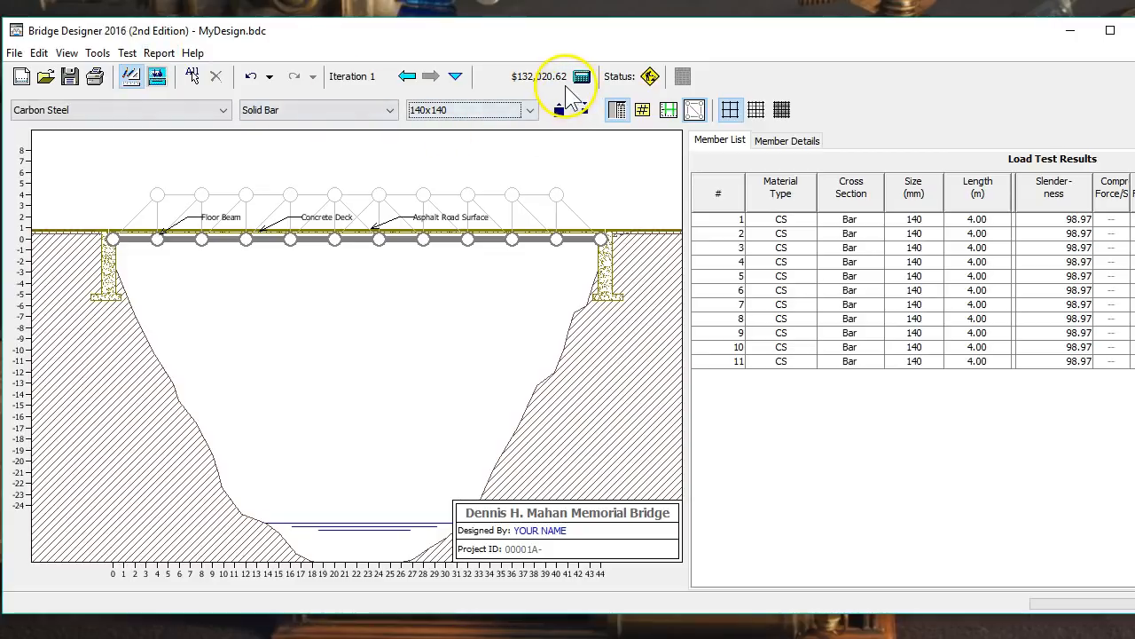
- Review the cost calculations report, try its print setup with Microsoft Print to PDF, and leave without printing
left_click(160, 52)
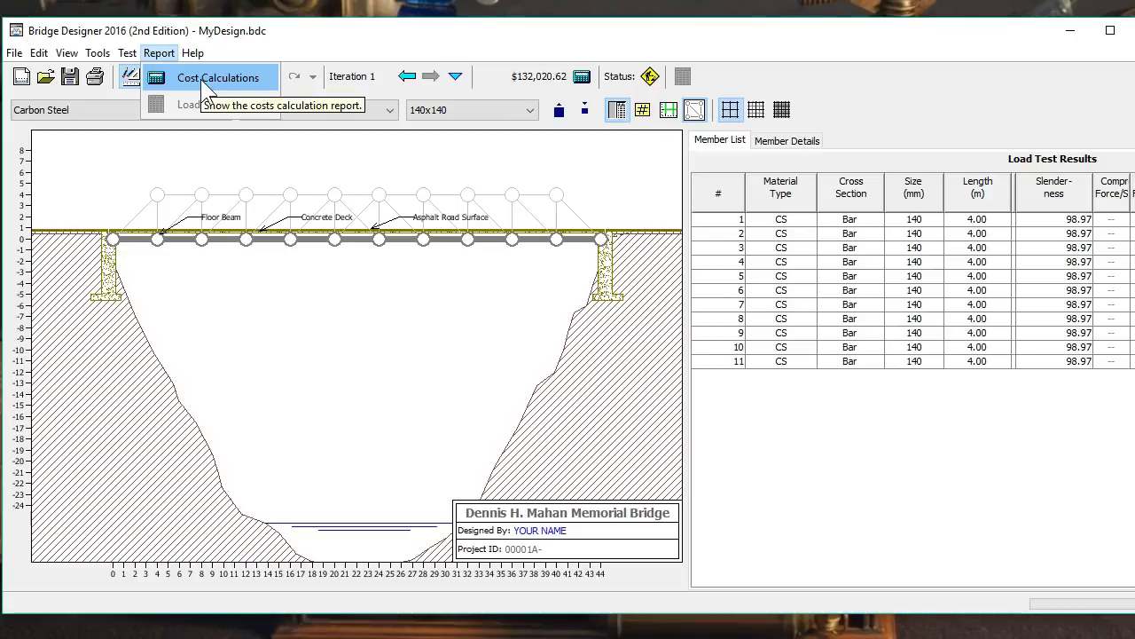
left_click(201, 78)
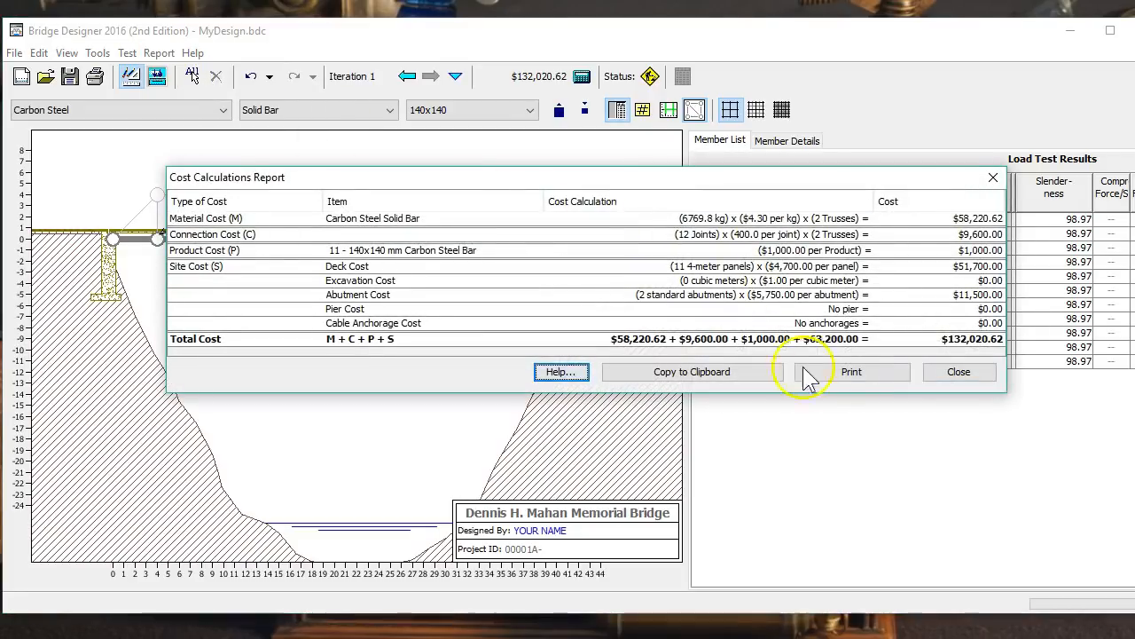
left_click(840, 370)
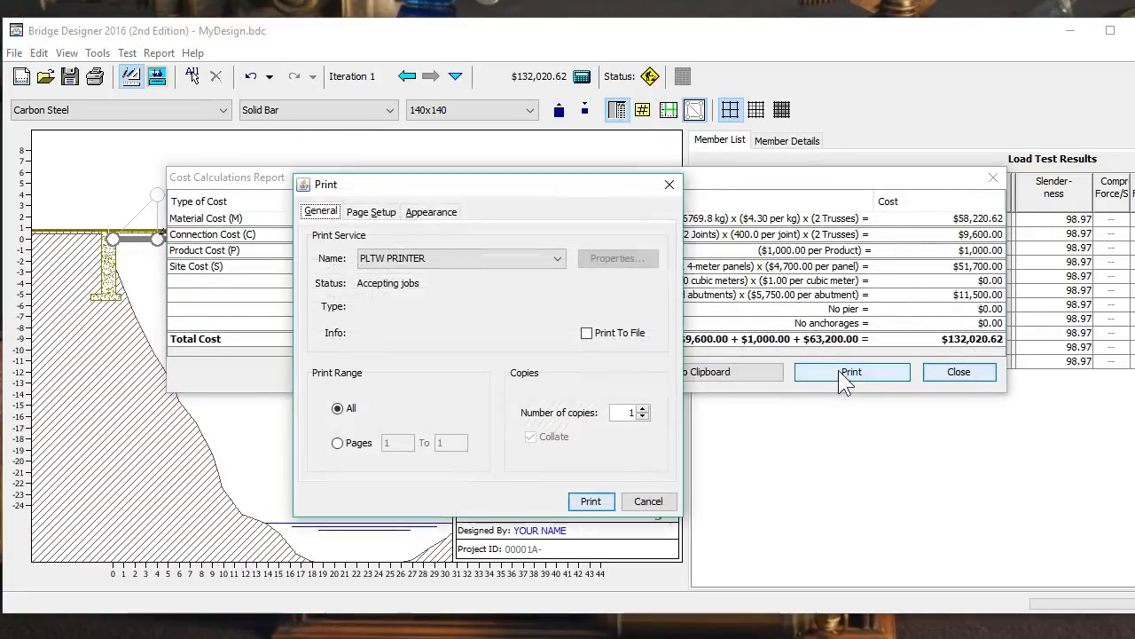
left_click(414, 257)
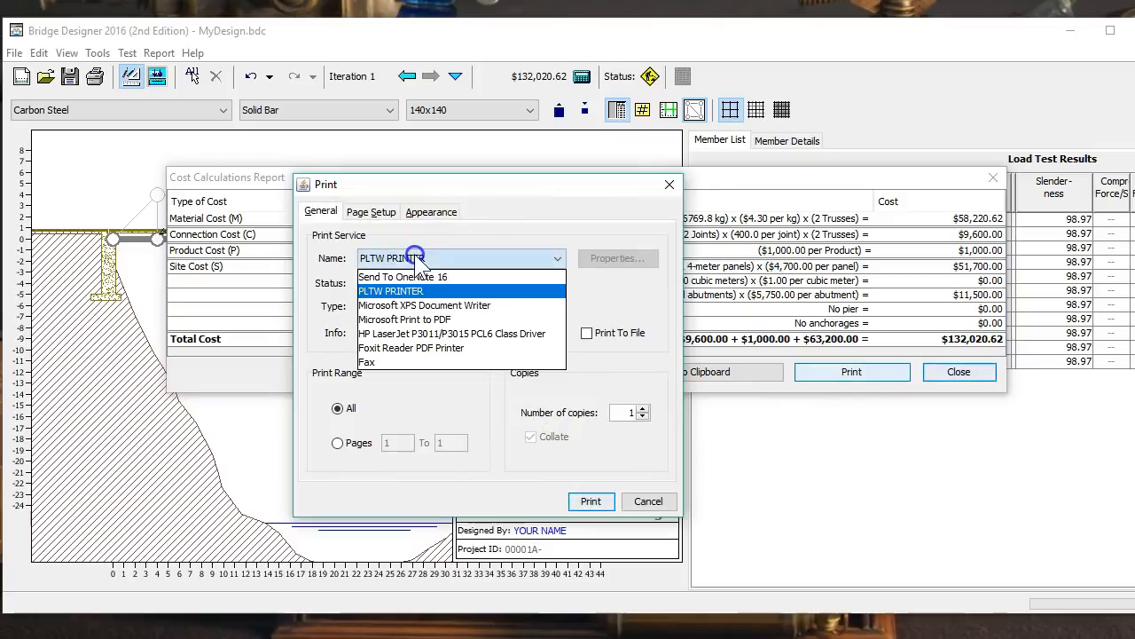
left_click(436, 319)
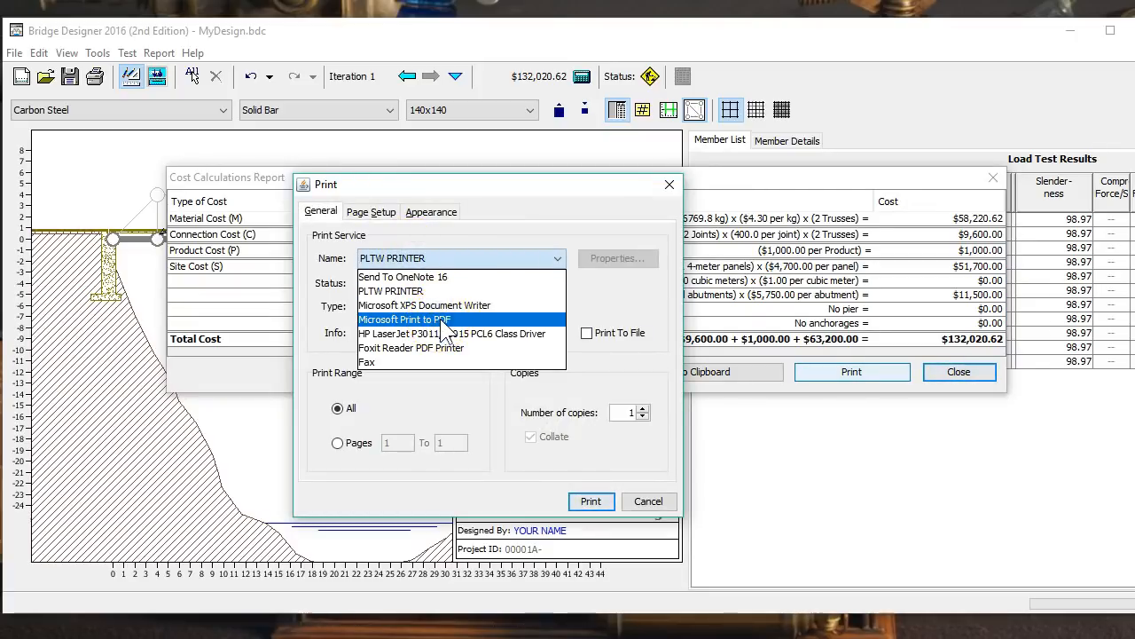
left_click(442, 321)
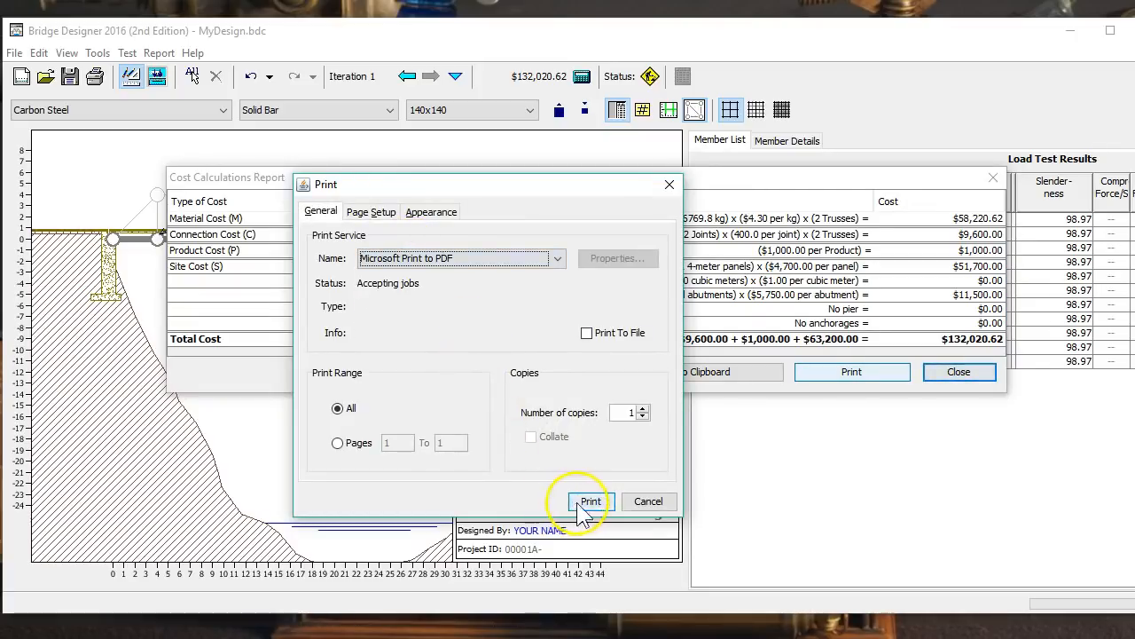
left_click(648, 502)
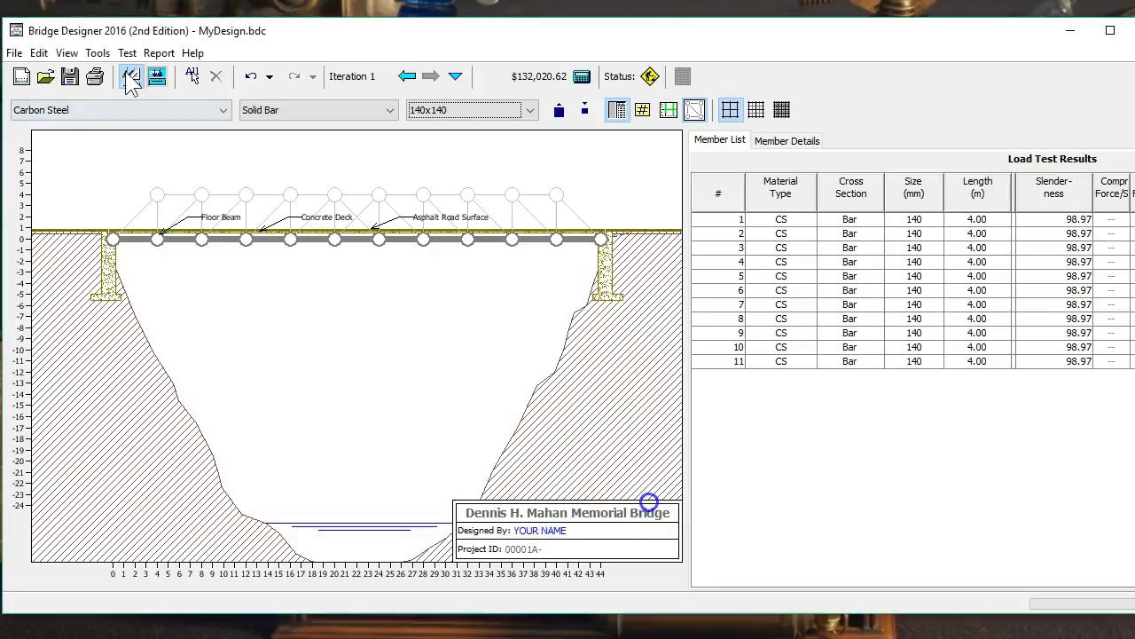
- Activate the Joints tool for the drawing board
right_click(167, 263)
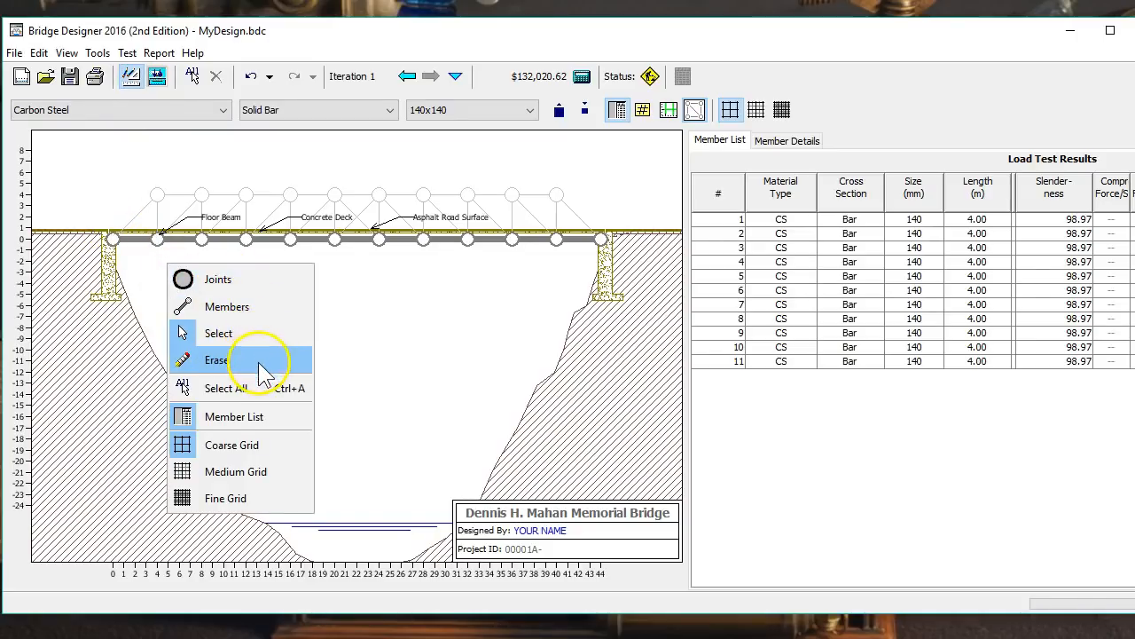
left_click(216, 276)
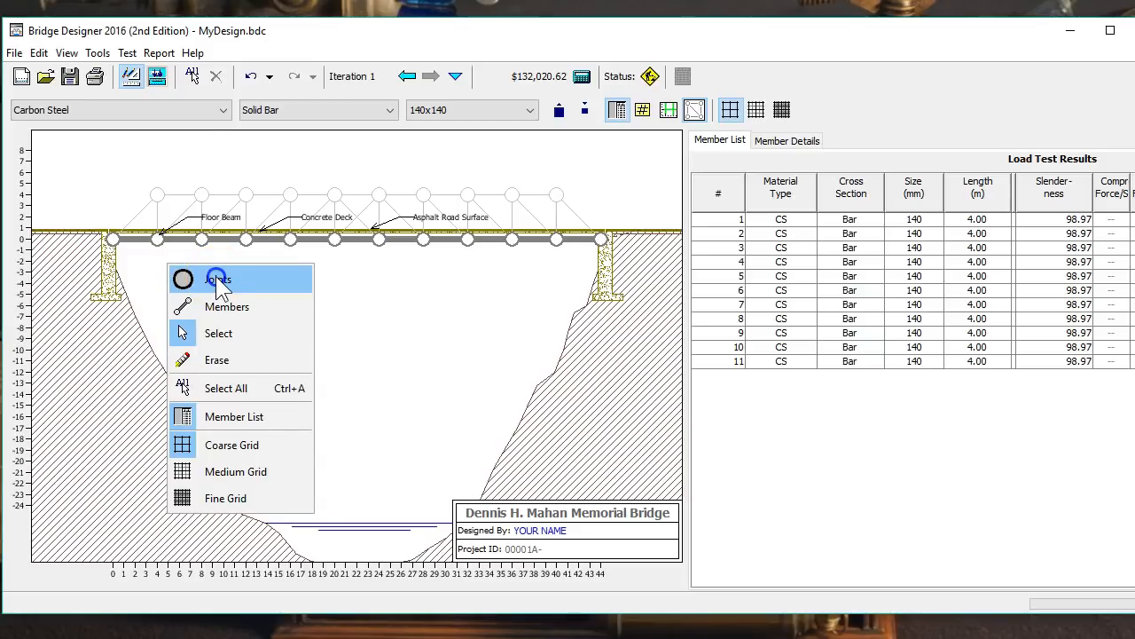